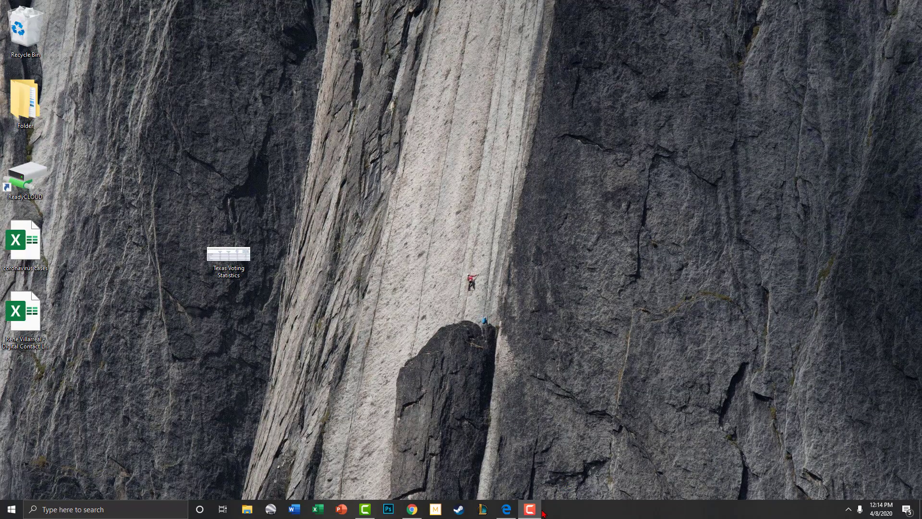
Step: Open Texas Voting Statistics.png in Photos on the left half, with Edge's Google page on the right
{"action": "left_click", "coordinate": [539, 512]}
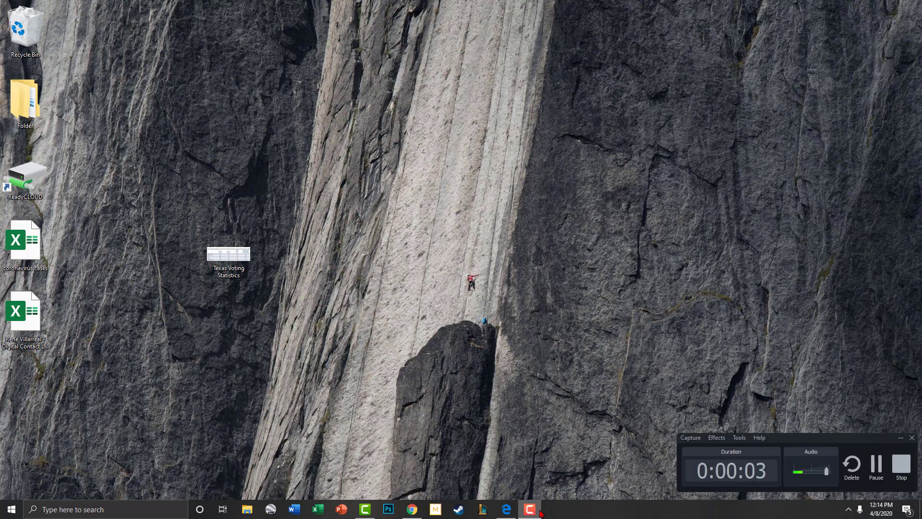
{"action": "left_click", "coordinate": [539, 513]}
{"action": "mouse_move", "coordinate": [519, 509]}
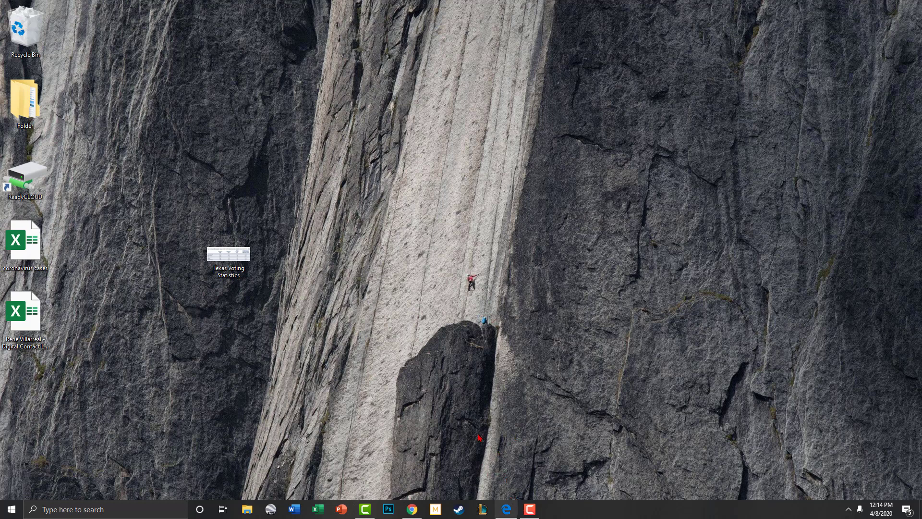
{"action": "double_click", "coordinate": [243, 244]}
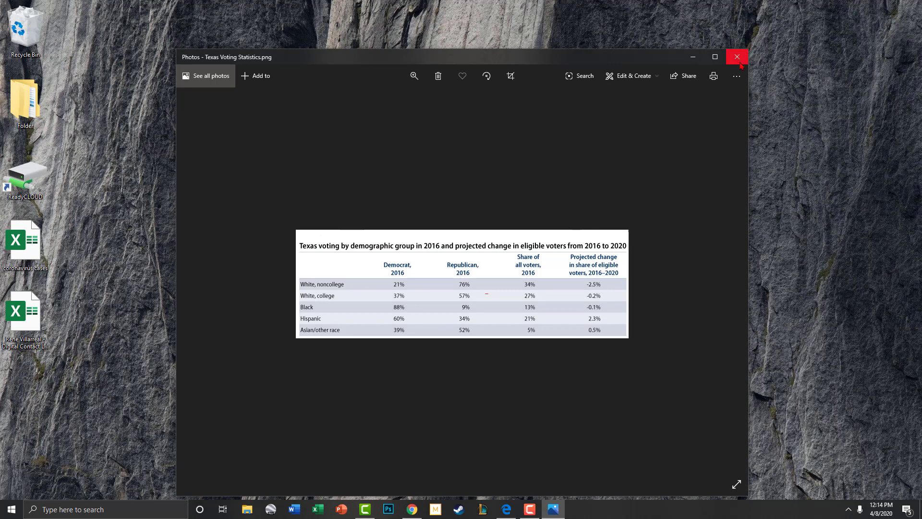
{"action": "left_click_drag", "start_coordinate": [551, 62], "coordinate": [2, 103]}
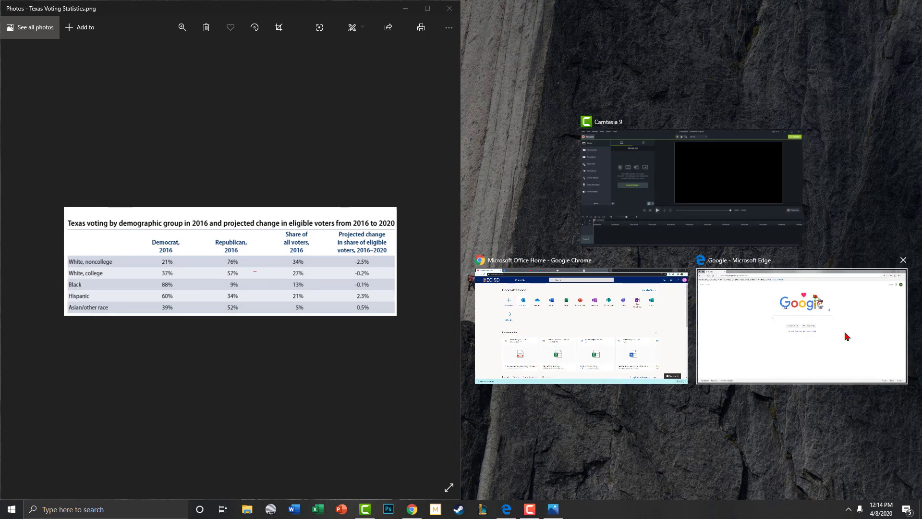
{"action": "left_click", "coordinate": [846, 335]}
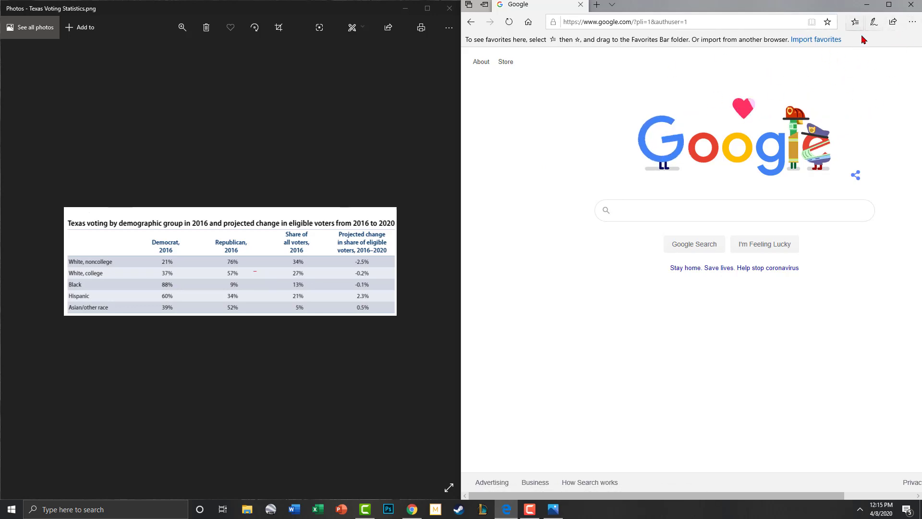
Step: Maximize Edge and go to Google Sheets through the Google apps menu
{"action": "left_click", "coordinate": [889, 4]}
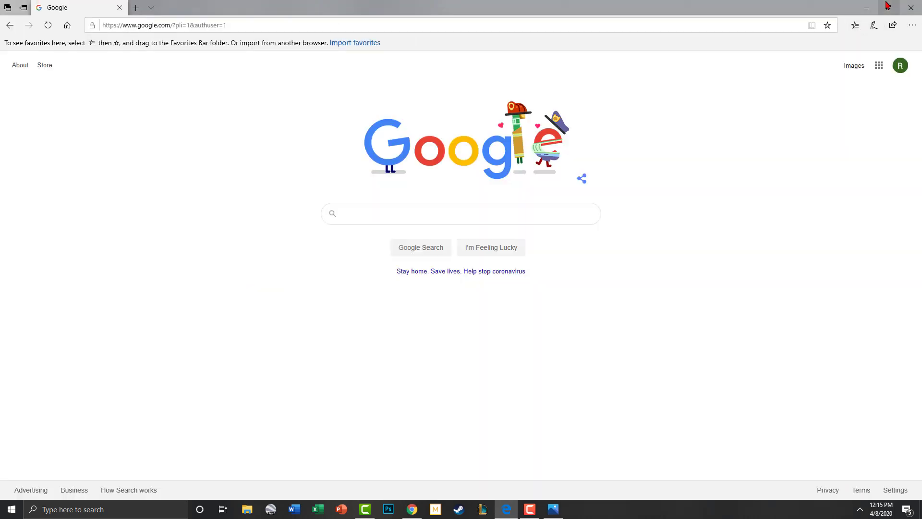
{"action": "left_click", "coordinate": [879, 67]}
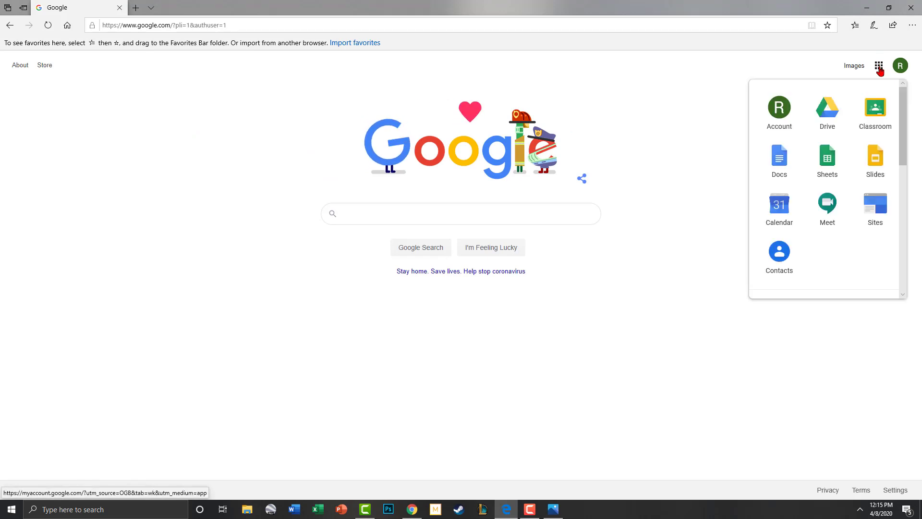
{"action": "left_click", "coordinate": [828, 159]}
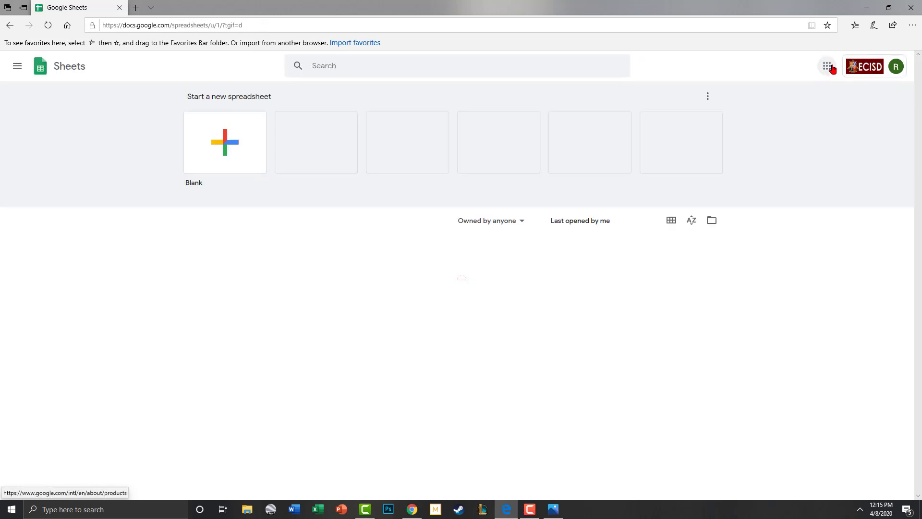
{"action": "left_click", "coordinate": [827, 65]}
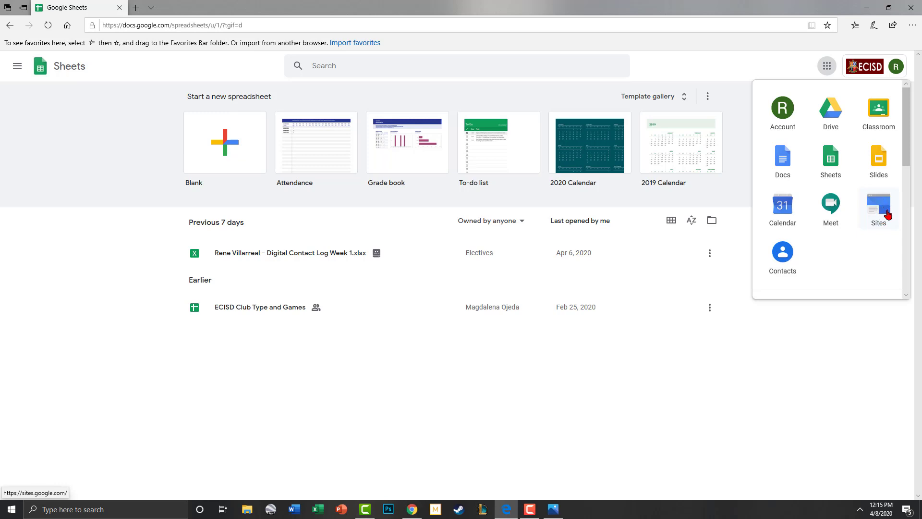
{"action": "scroll", "coordinate": [885, 215], "scroll_direction": "down", "scroll_amount": 8}
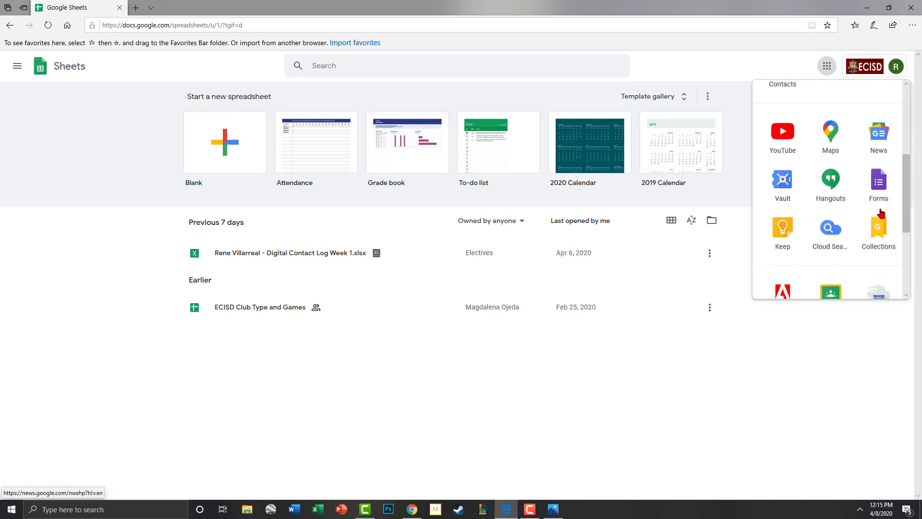
{"action": "scroll", "coordinate": [880, 213], "scroll_direction": "up", "scroll_amount": 8}
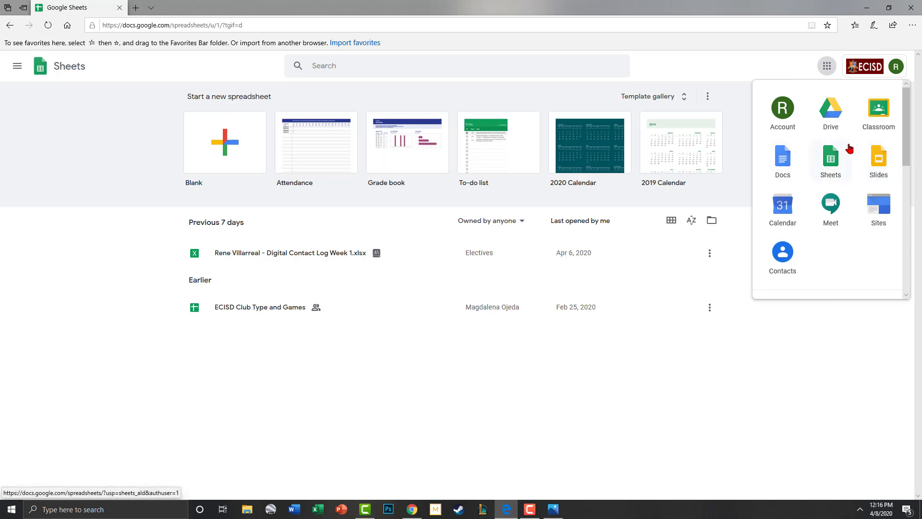
{"action": "left_click", "coordinate": [60, 257]}
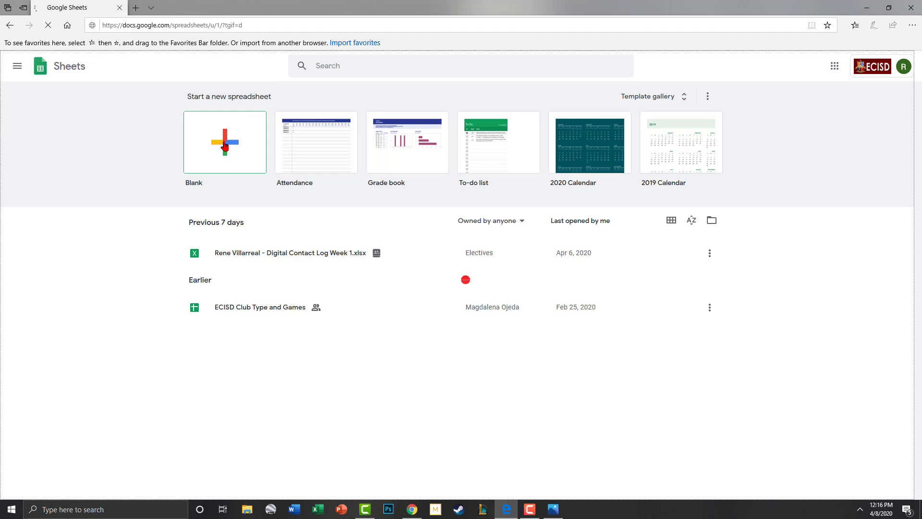
Step: Create a blank spreadsheet titled 'Texas Voting Statistics'
{"action": "left_click", "coordinate": [224, 146]}
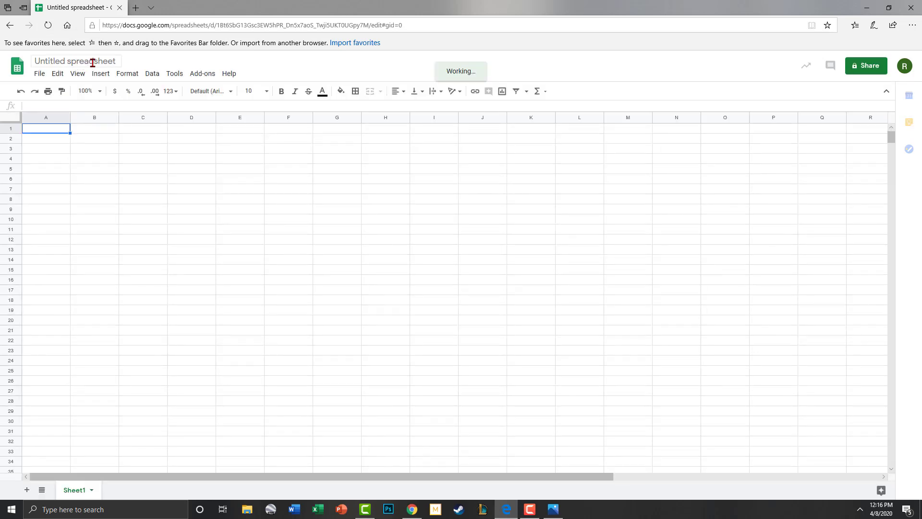
{"action": "left_click", "coordinate": [38, 61]}
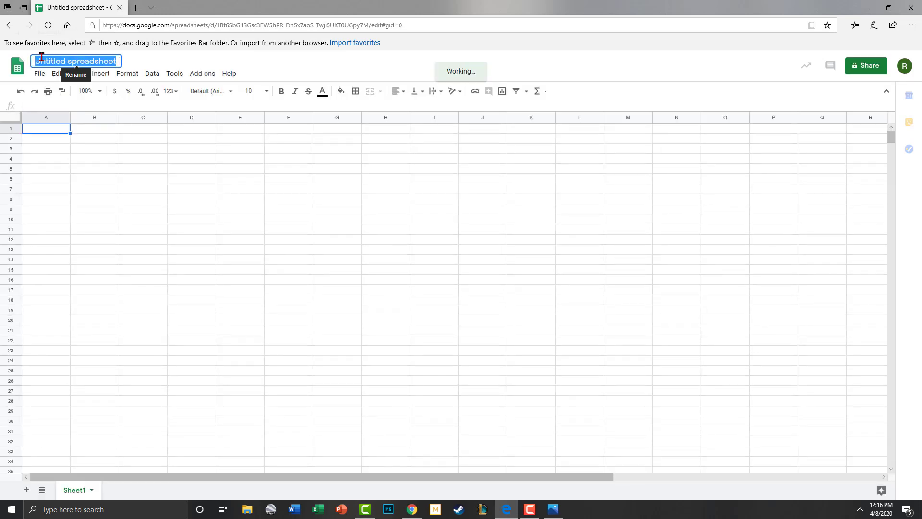
{"action": "type", "text": "Te"}
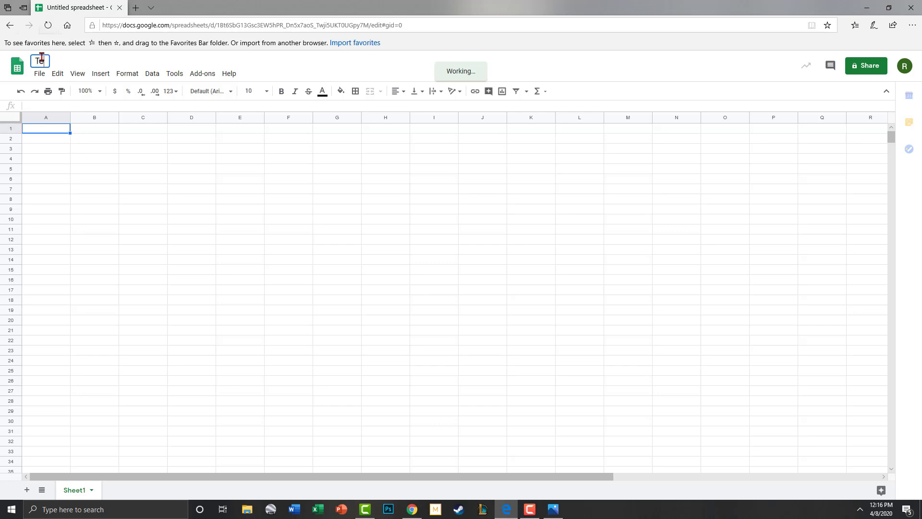
{"action": "type", "text": "xas Vo"}
{"action": "key", "text": "Return"}
{"action": "type", "text": "ting"}
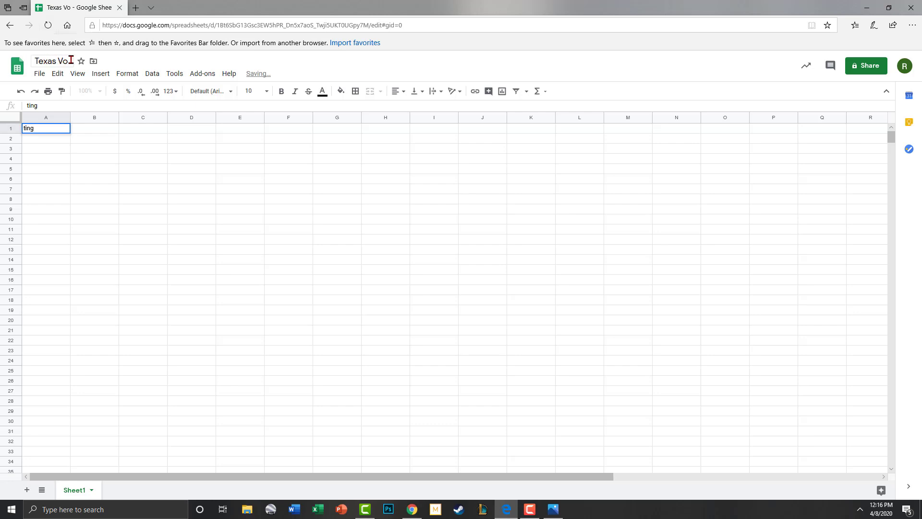
{"action": "left_click", "coordinate": [73, 62]}
{"action": "type", "text": "ting Statis"}
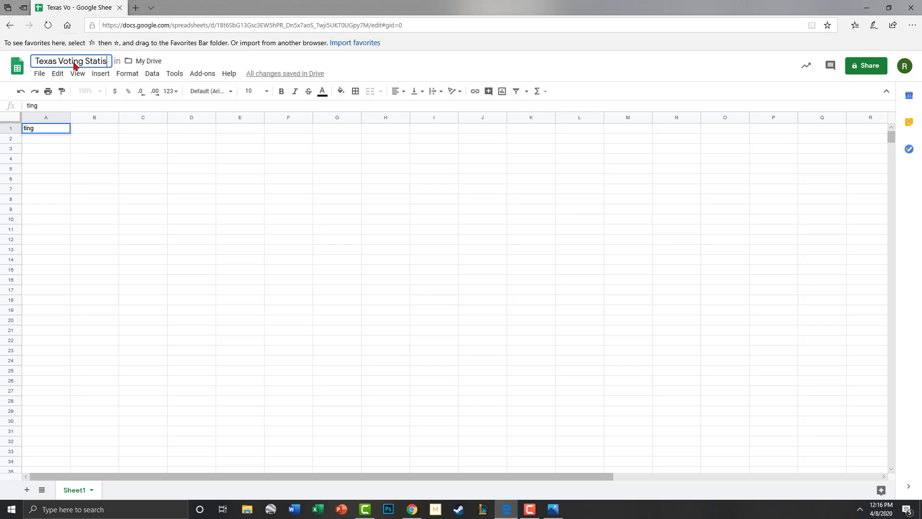
{"action": "type", "text": "tics"}
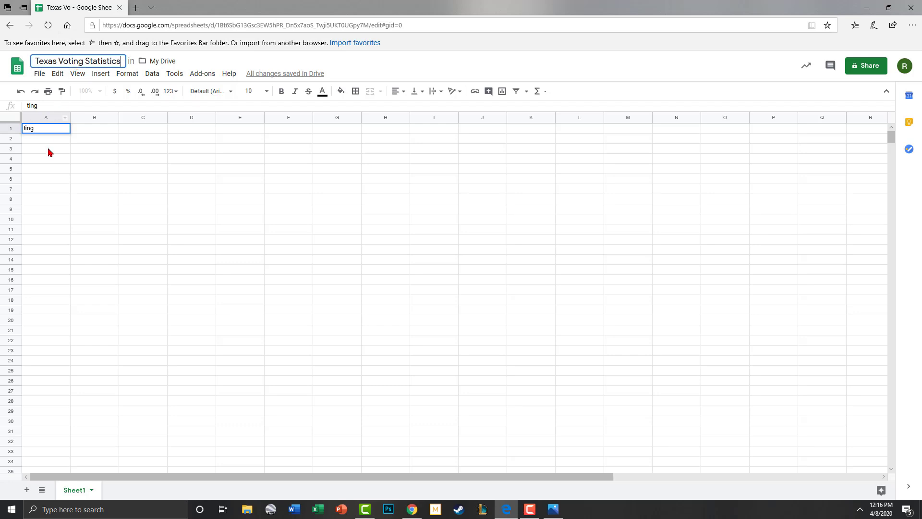
{"action": "left_click", "coordinate": [51, 129]}
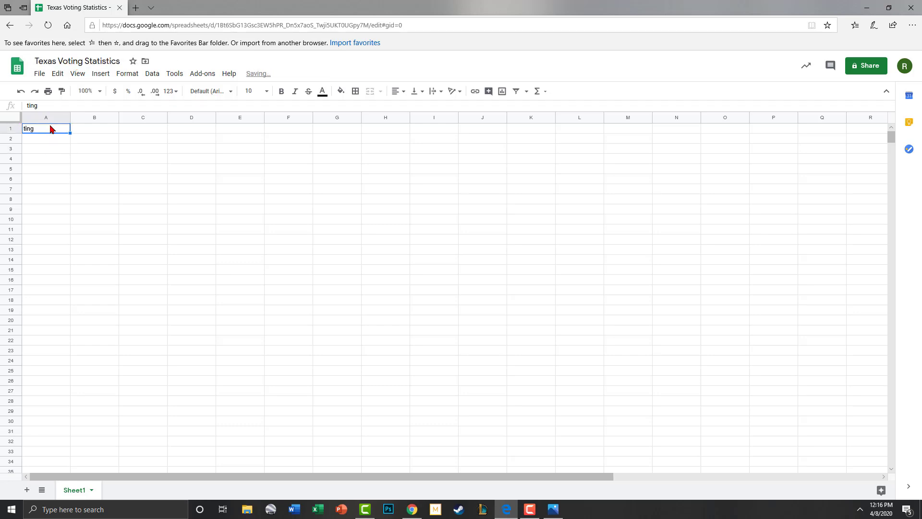
Step: Clear cell A1 and snap the spreadsheet to the right half beside the image
{"action": "key", "text": "Delete"}
{"action": "left_click", "coordinate": [158, 161]}
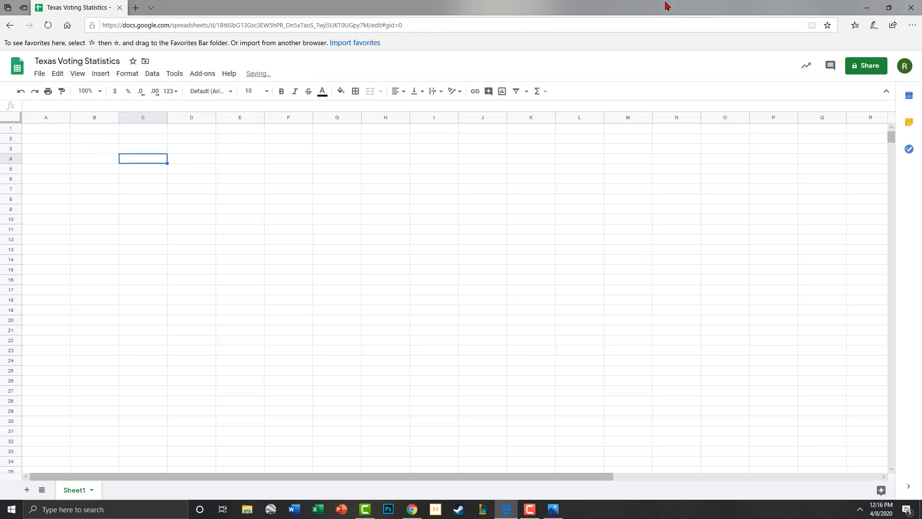
{"action": "left_click_drag", "start_coordinate": [475, 14], "coordinate": [920, 144]}
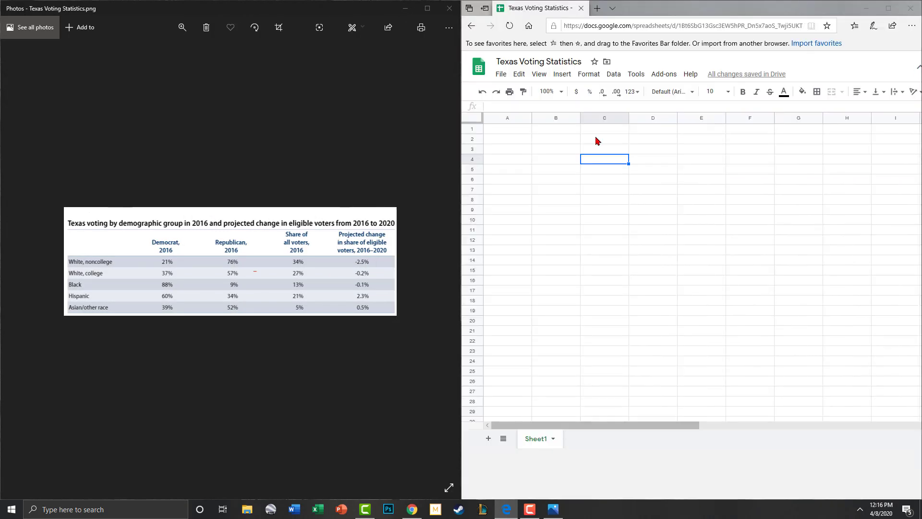
Step: Enter 'Texas voting by demographic group in 2016 and projected change in eligible voters from 2016 to 2020' in A1
{"action": "left_click", "coordinate": [508, 129]}
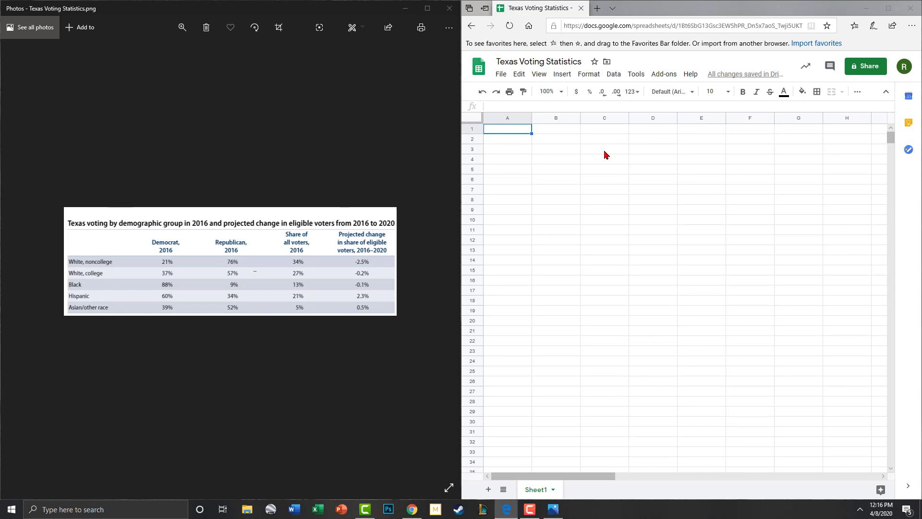
{"action": "type", "text": "Texas voting vy demographic gou"}
{"action": "key", "text": "BackSpace"}
{"action": "type", "text": "roup in 2"}
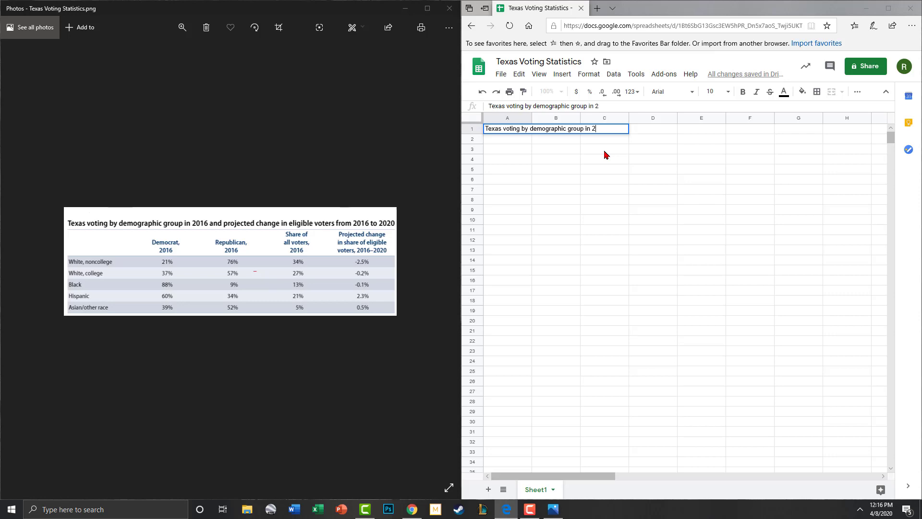
{"action": "type", "text": "016 and projected chang"}
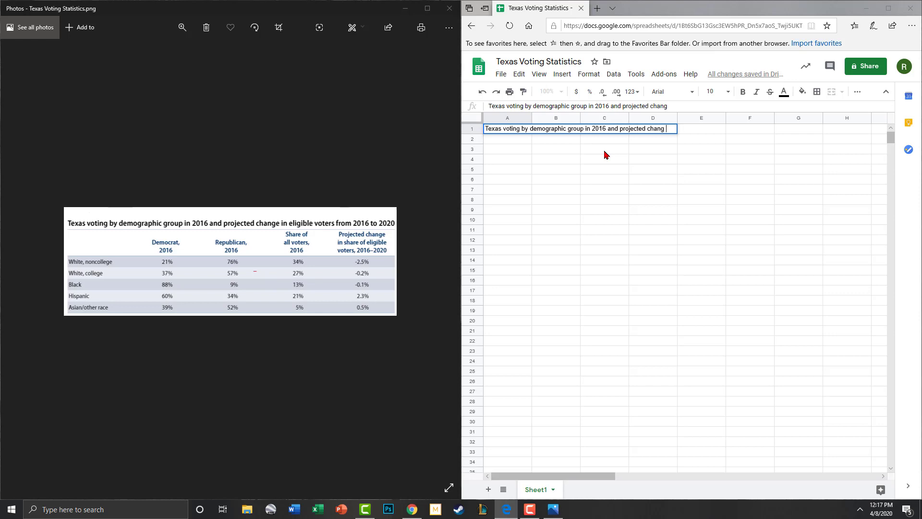
{"action": "type", "text": "e in eligible voters from 2016"}
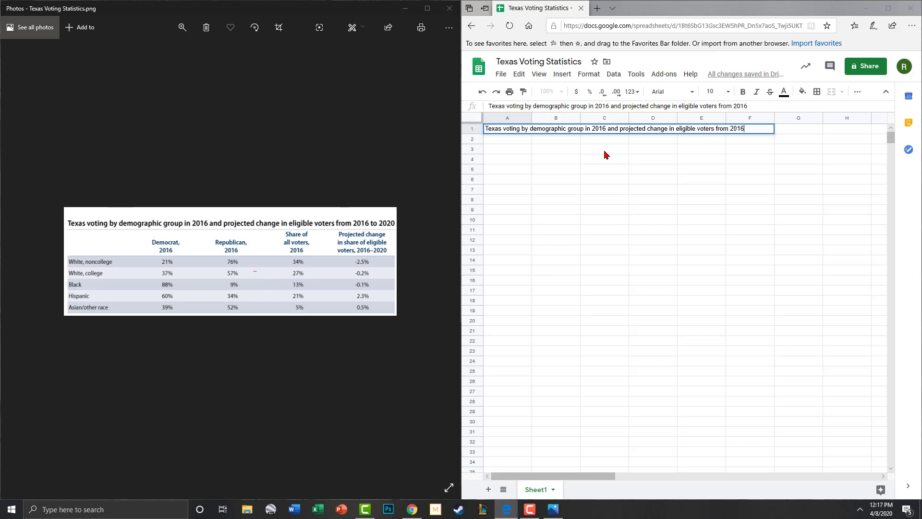
{"action": "type", "text": " to 2020"}
{"action": "left_click", "coordinate": [740, 162]}
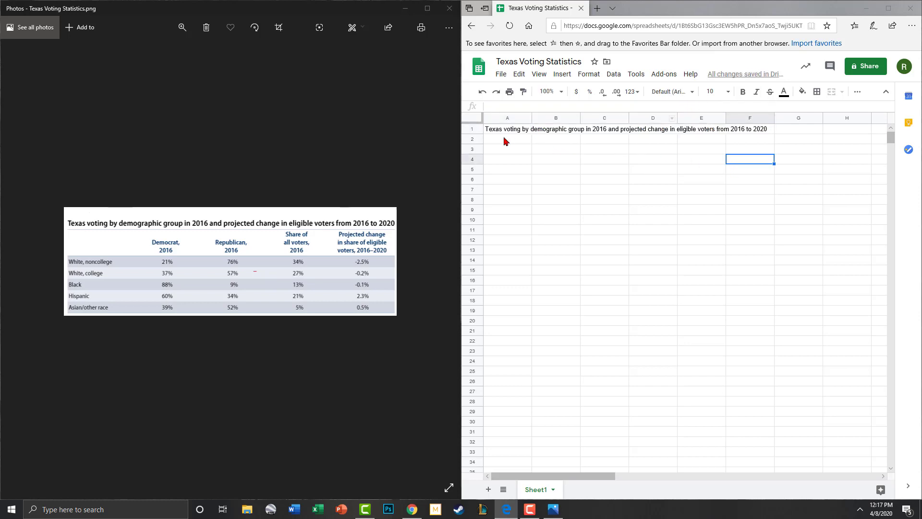
{"action": "left_click_drag", "start_coordinate": [497, 130], "coordinate": [741, 128]}
{"action": "left_click_drag", "start_coordinate": [800, 124], "coordinate": [786, 134]}
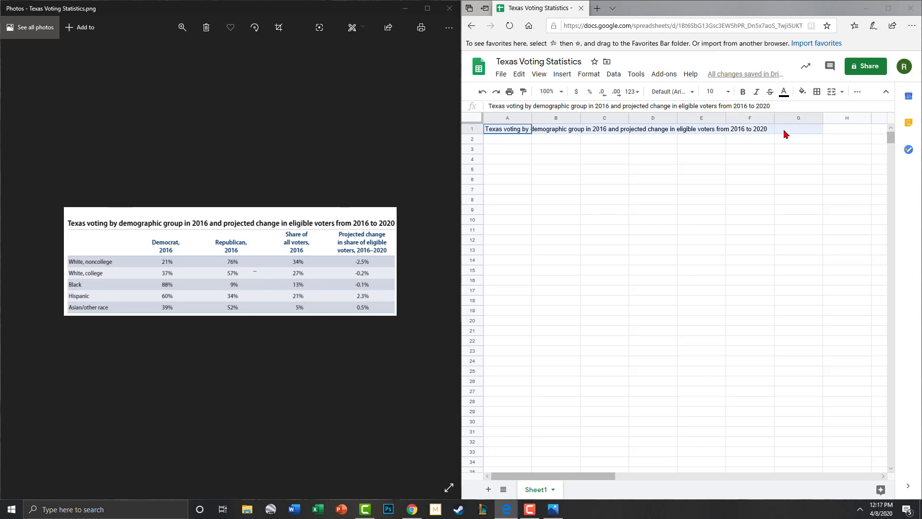
{"action": "left_click", "coordinate": [641, 139]}
{"action": "left_click", "coordinate": [518, 133]}
{"action": "left_click_drag", "start_coordinate": [555, 131], "coordinate": [788, 131]}
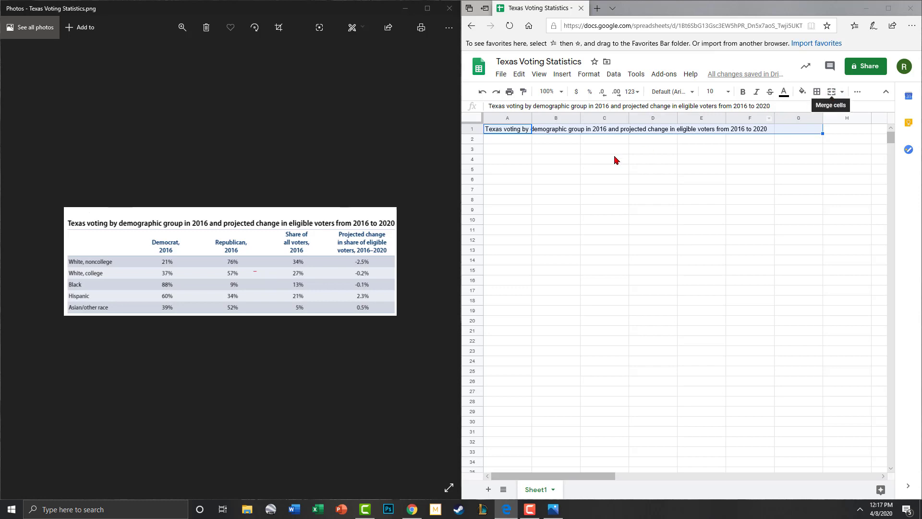
{"action": "left_click", "coordinate": [505, 143]}
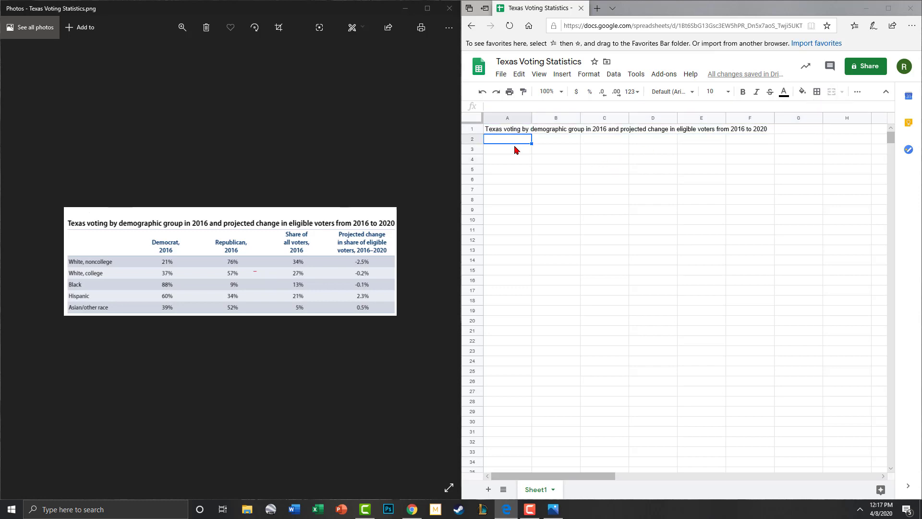
{"action": "left_click", "coordinate": [560, 152]}
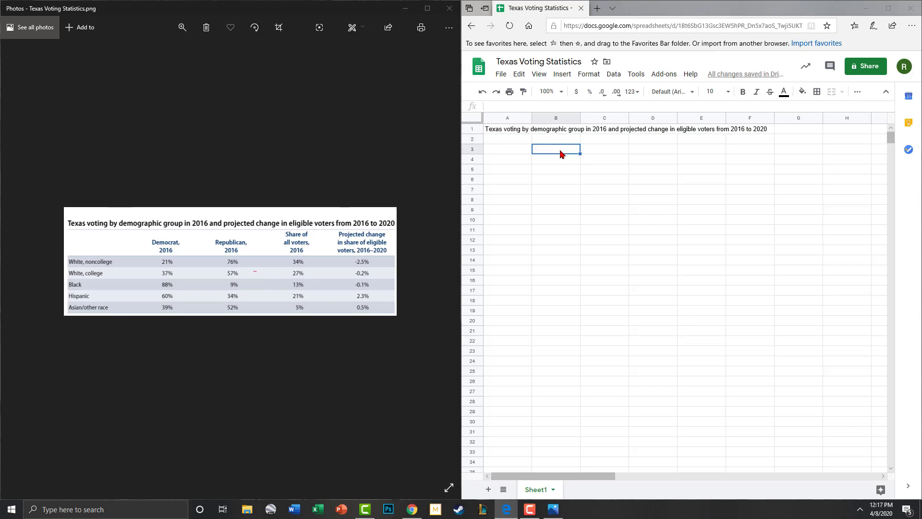
{"action": "left_click", "coordinate": [517, 152]}
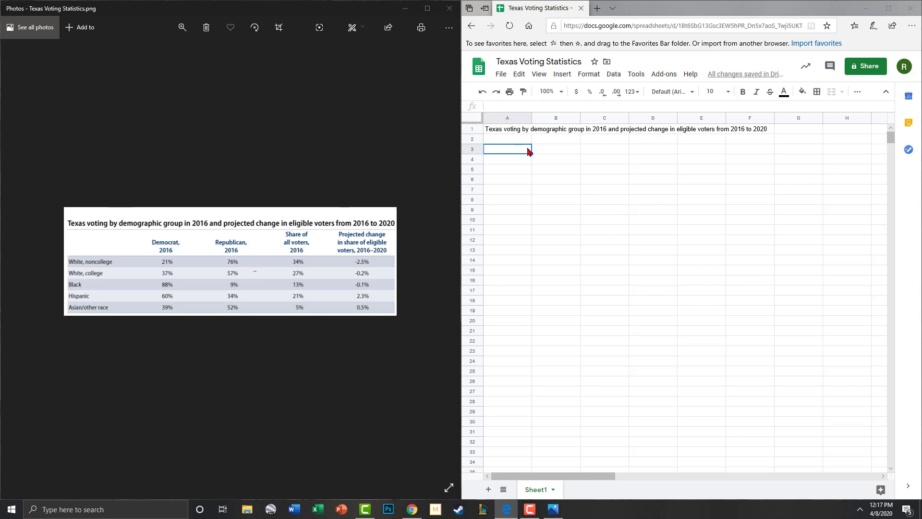
{"action": "left_click", "coordinate": [566, 146]}
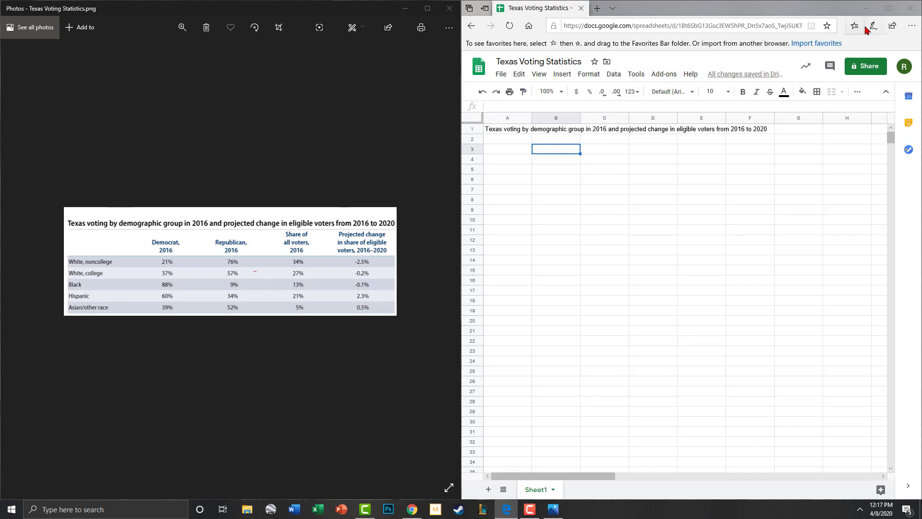
Step: Maximize the spreadsheet window and remove the test text from B3
{"action": "left_click", "coordinate": [889, 8]}
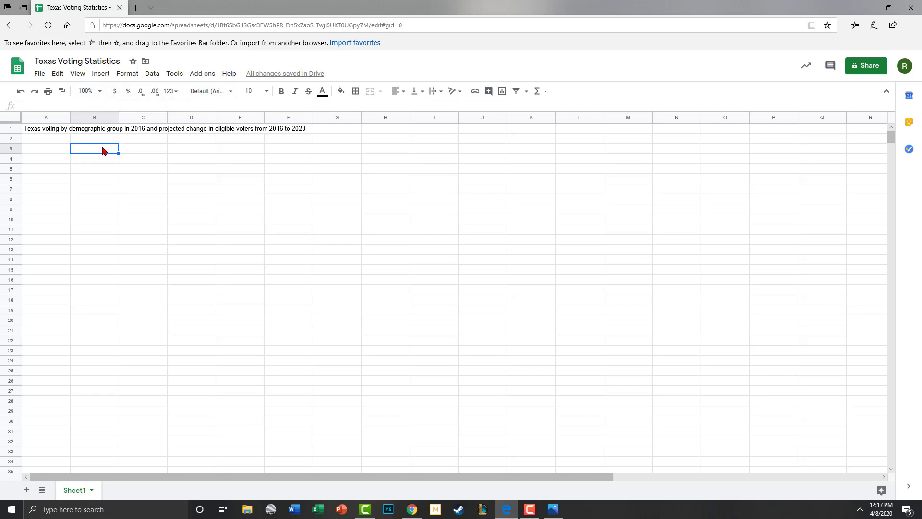
{"action": "type", "text": "hgjjghjghjghjghjghjhgj"}
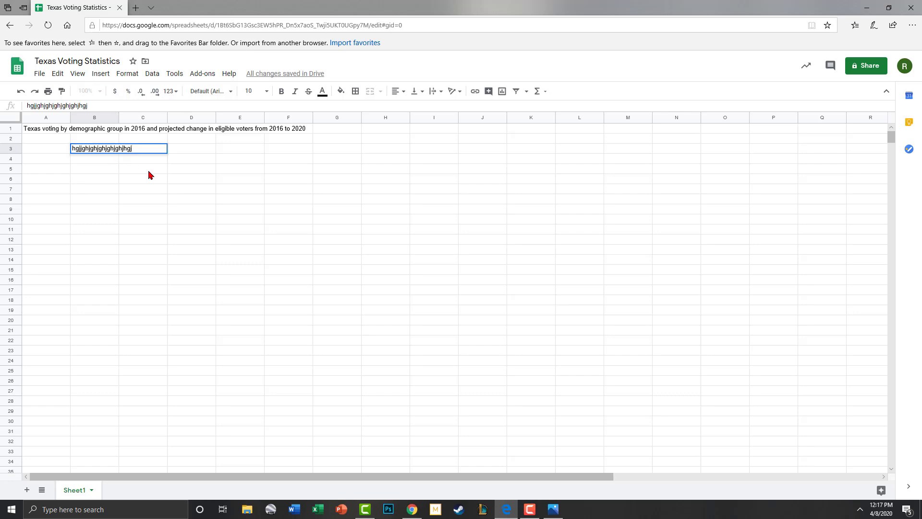
{"action": "left_click", "coordinate": [149, 172]}
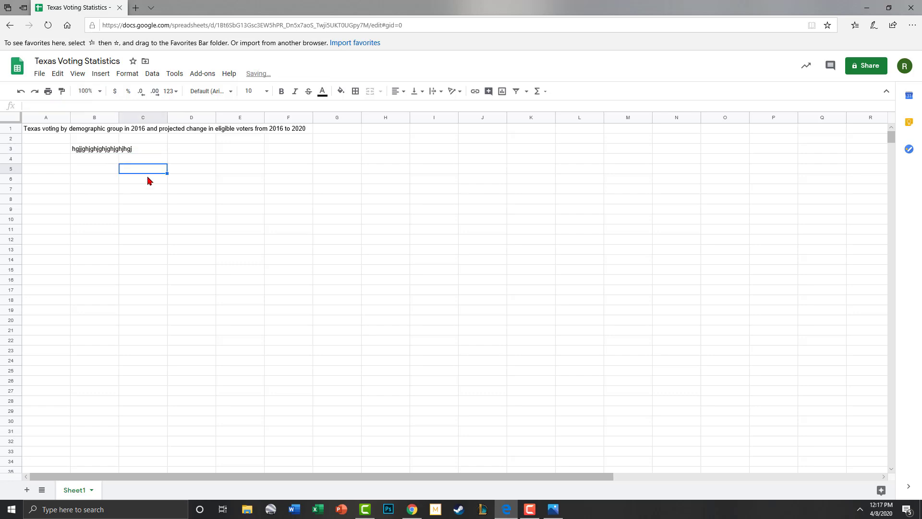
{"action": "left_click", "coordinate": [105, 148]}
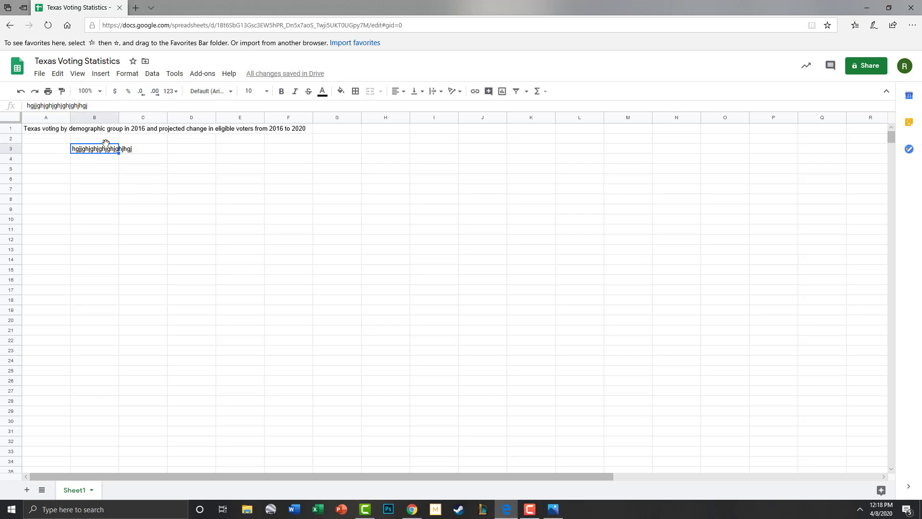
{"action": "key", "text": "Delete"}
{"action": "left_click_drag", "start_coordinate": [123, 162], "coordinate": [116, 156]}
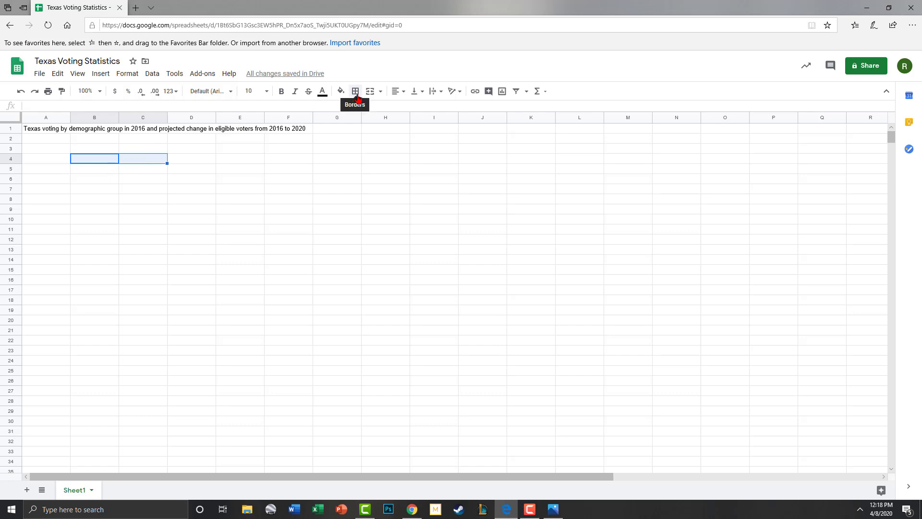
{"action": "left_click", "coordinate": [530, 509]}
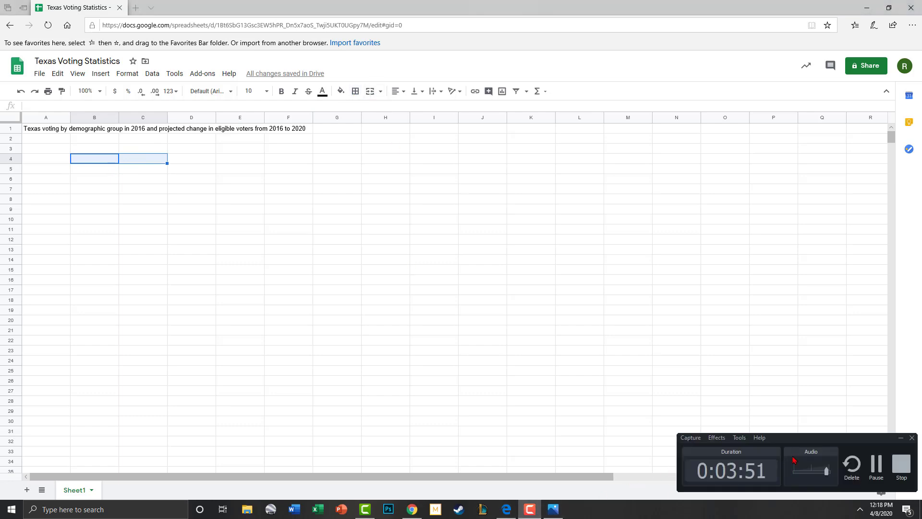
{"action": "left_click", "coordinate": [337, 208]}
Step: Set cell B2's text wrapping to Overflow
{"action": "left_click", "coordinate": [93, 142]}
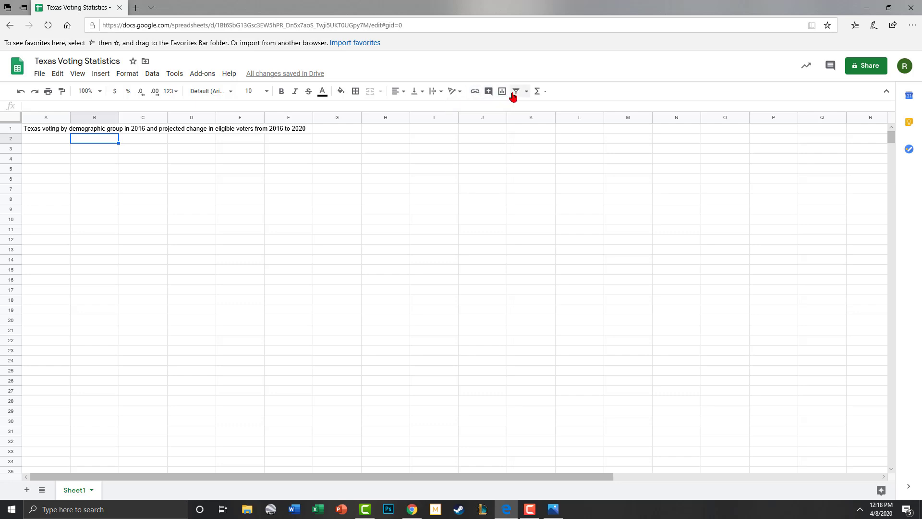
{"action": "left_click", "coordinate": [433, 92]}
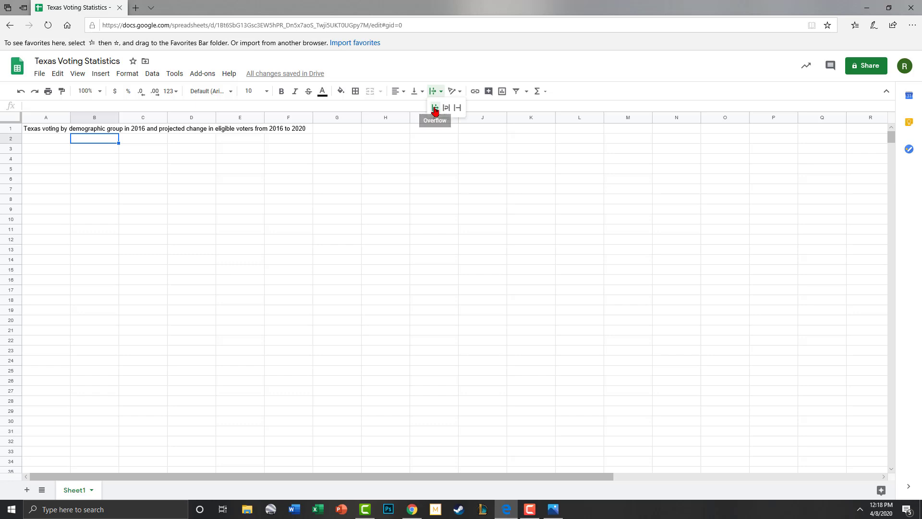
{"action": "left_click", "coordinate": [435, 110]}
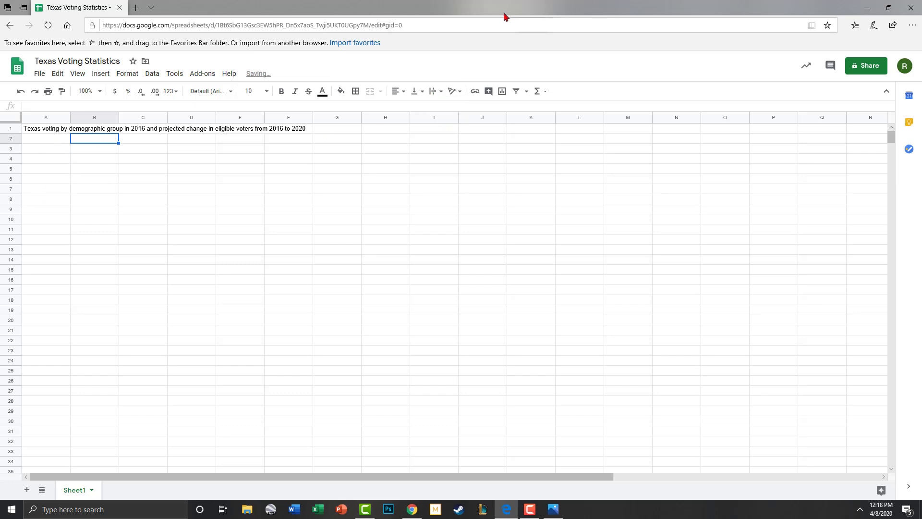
Step: Snap the browser to the top-right quarter and enter 'Democrat 2016' in B2
{"action": "key", "text": "super+Right"}
{"action": "key", "text": "super+Up"}
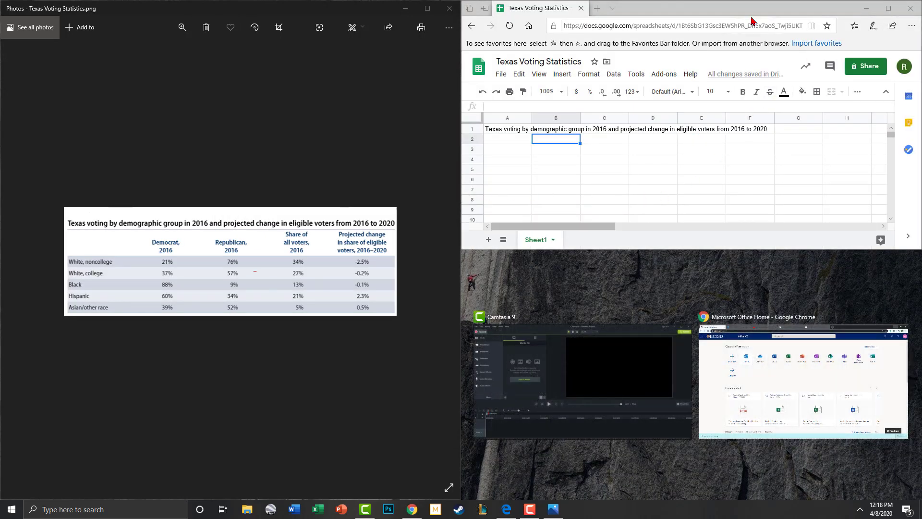
{"action": "key", "text": "Escape"}
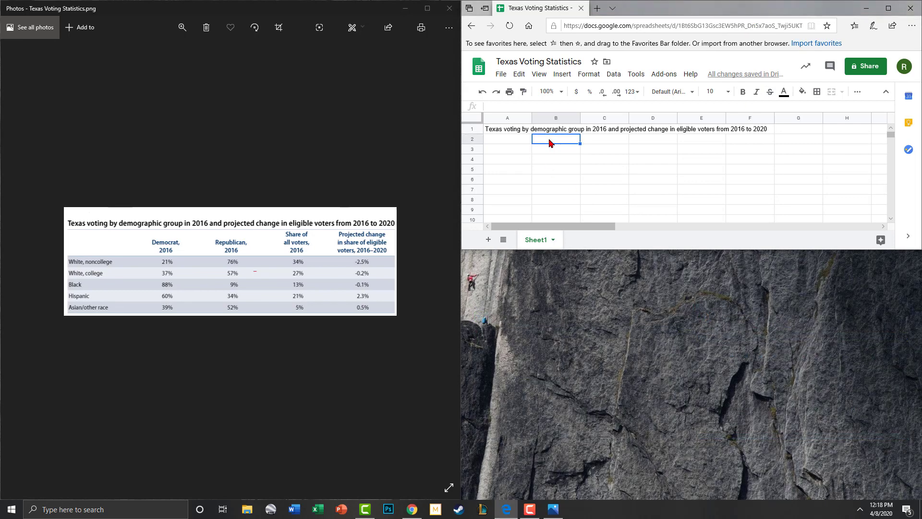
{"action": "type", "text": "Democrat 2016"}
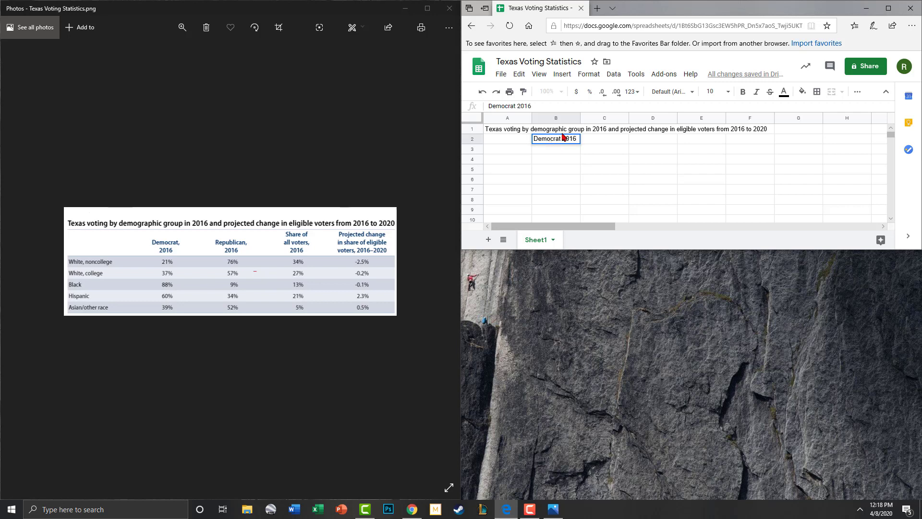
{"action": "left_click", "coordinate": [565, 140]}
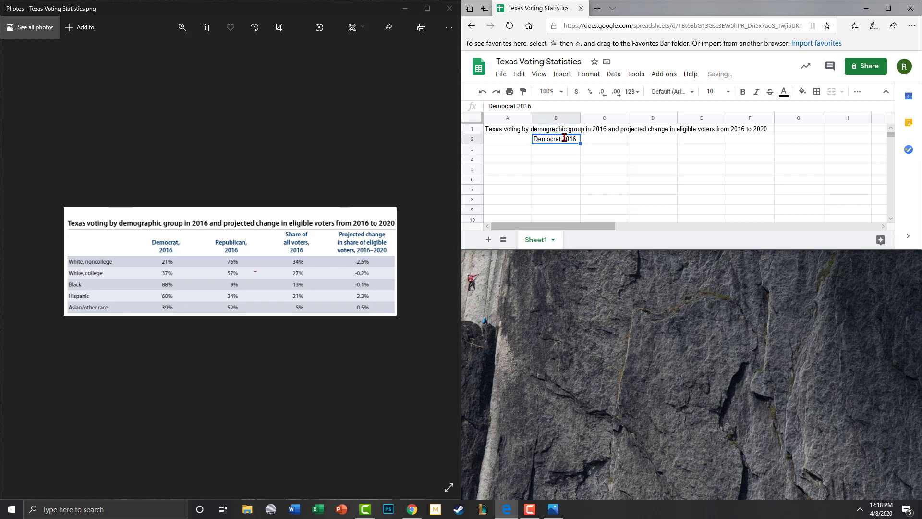
{"action": "key", "text": "Down"}
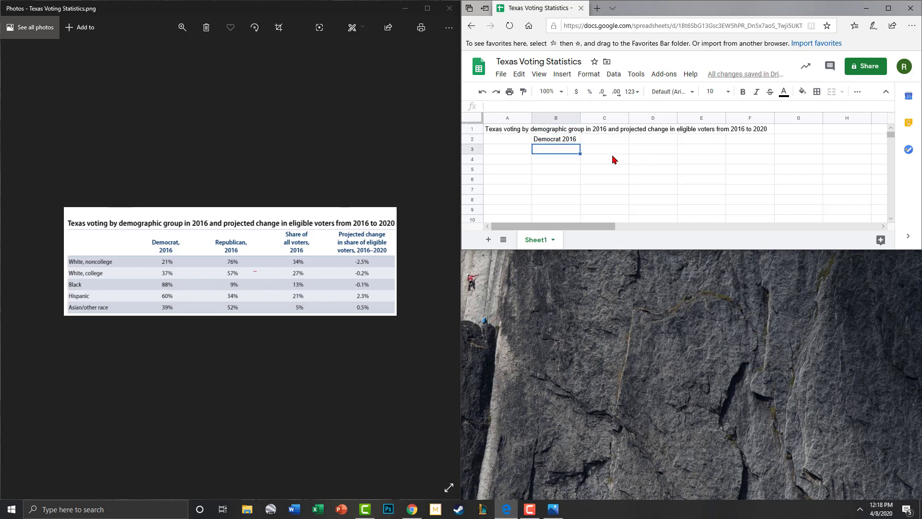
Step: Begin typing the E2 header 'Projected change in share of eligible voters, 2016-2020'
{"action": "left_click_drag", "start_coordinate": [595, 135], "coordinate": [610, 146]}
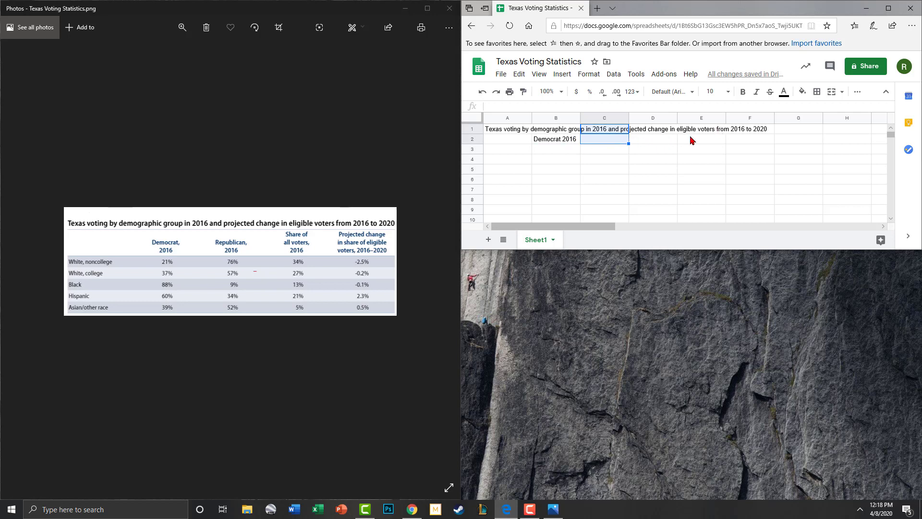
{"action": "left_click", "coordinate": [740, 133]}
{"action": "left_click", "coordinate": [738, 142]}
{"action": "left_click", "coordinate": [712, 138]}
{"action": "type", "text": "Projected"}
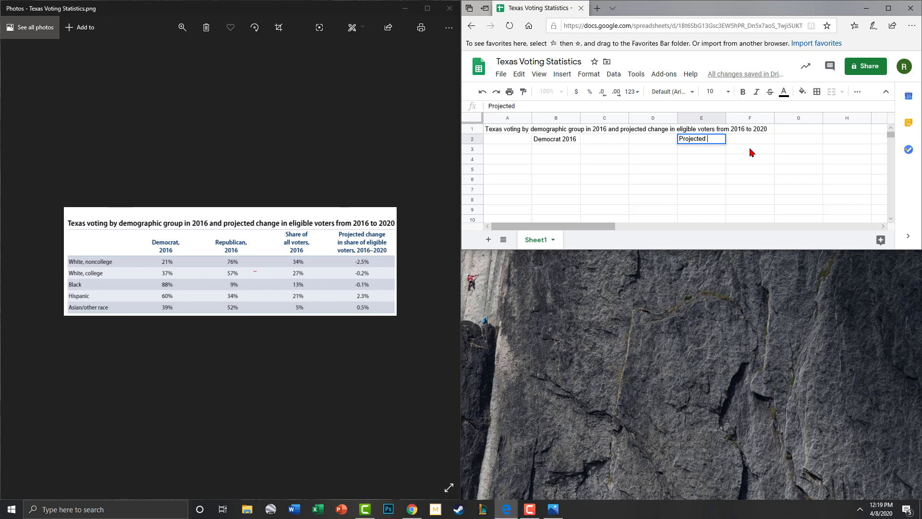
{"action": "type", "text": " change in share of e"}
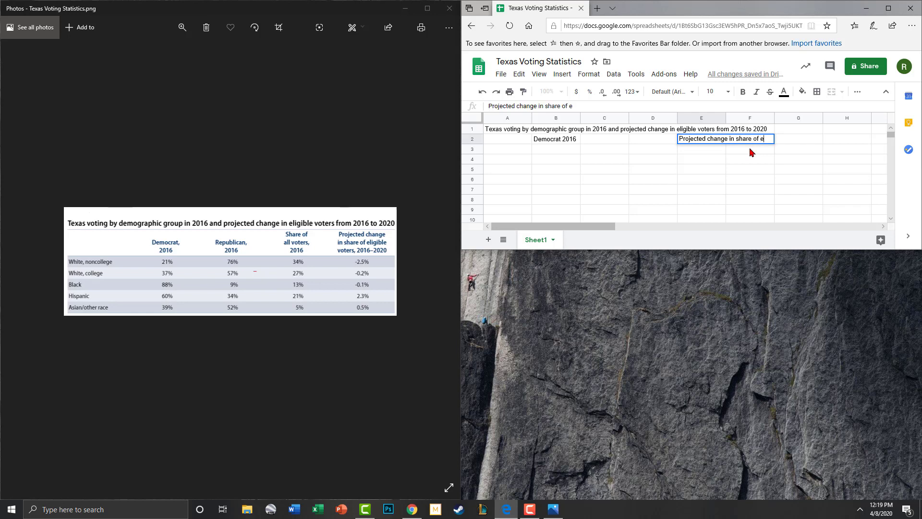
{"action": "type", "text": "ligible vo"}
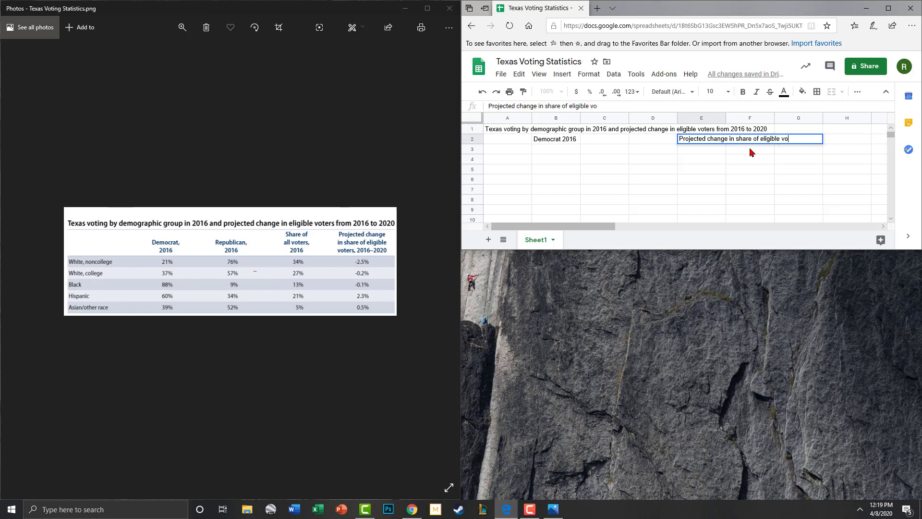
{"action": "type", "text": "ters, 2016-2020"}
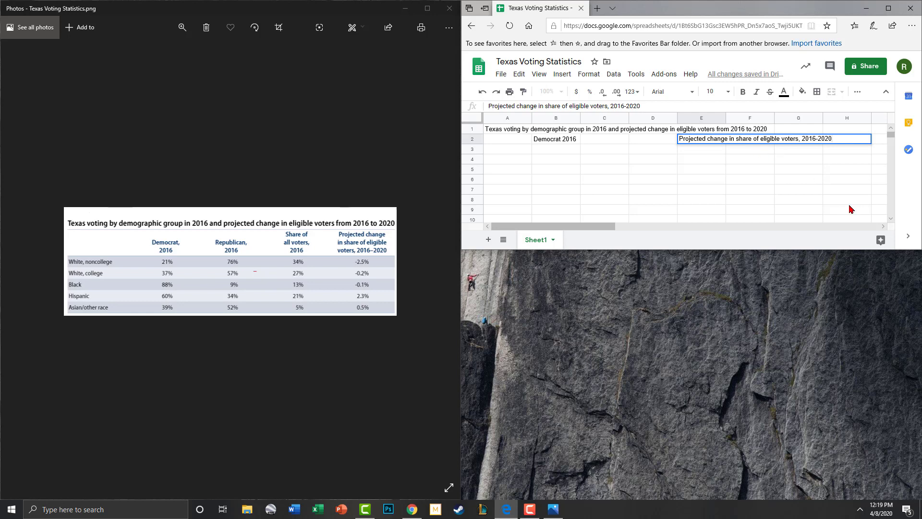
Step: Commit the E2 header and set its text wrapping to Wrap
{"action": "left_click", "coordinate": [832, 193]}
{"action": "left_click", "coordinate": [707, 140]}
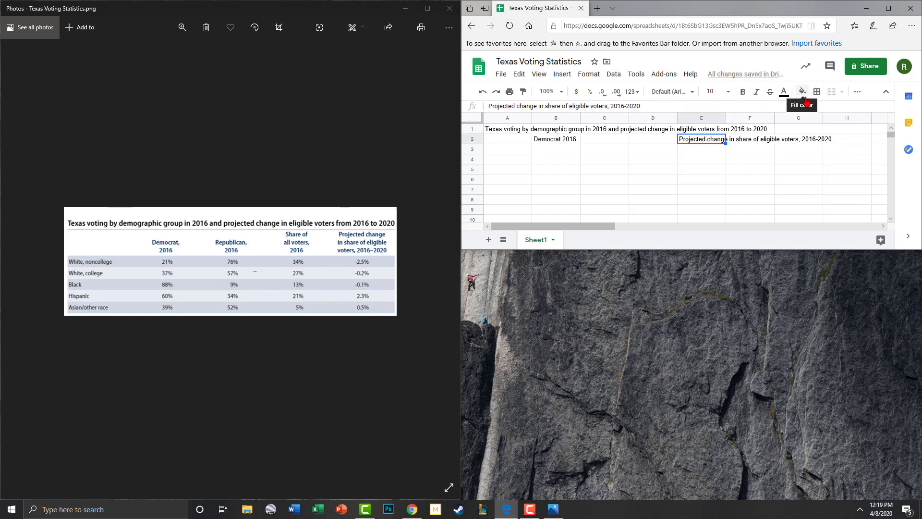
{"action": "left_click", "coordinate": [857, 94]}
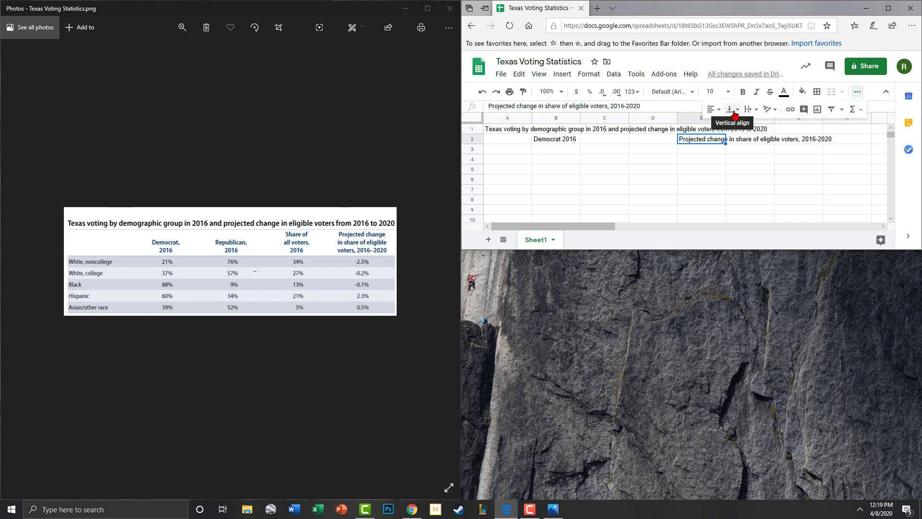
{"action": "left_click", "coordinate": [749, 109]}
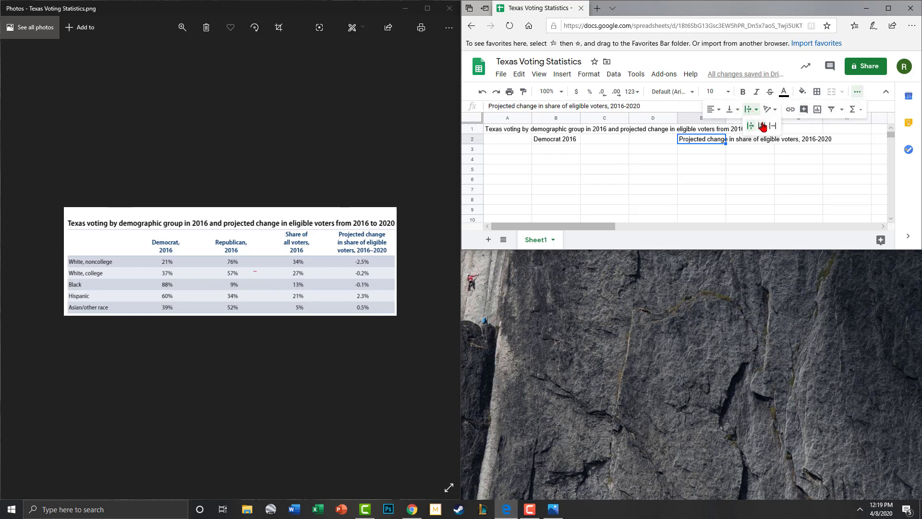
{"action": "left_click", "coordinate": [763, 126]}
Step: Apply Wrap text wrapping to the header cells B2 through E2
{"action": "left_click", "coordinate": [745, 150]}
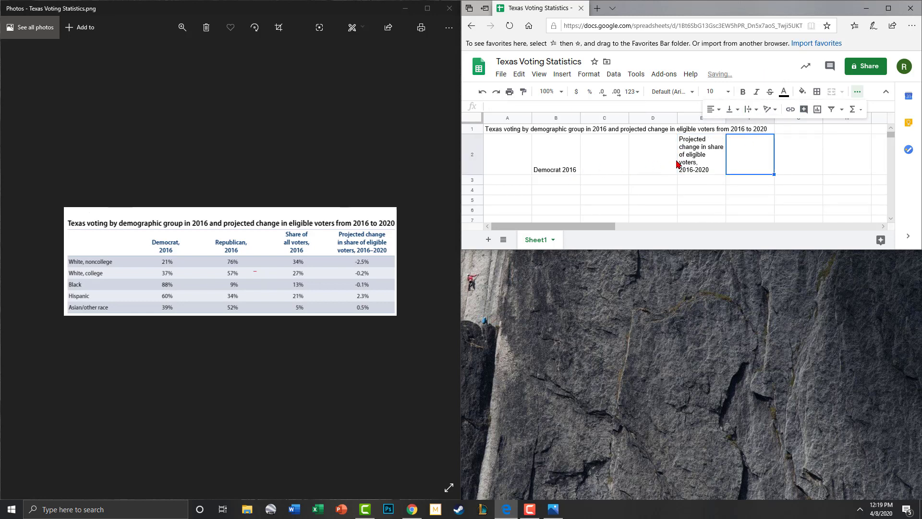
{"action": "left_click", "coordinate": [749, 112]}
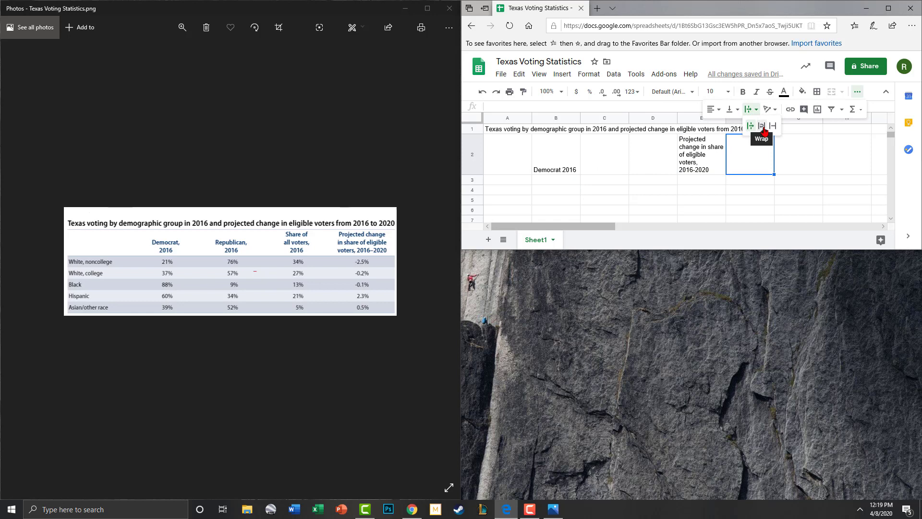
{"action": "left_click_drag", "start_coordinate": [565, 164], "coordinate": [727, 147]}
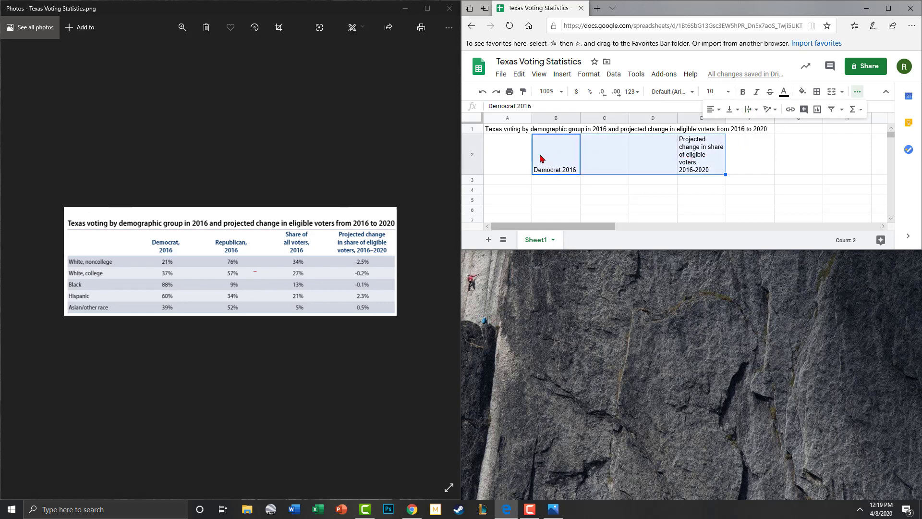
{"action": "left_click", "coordinate": [753, 112]}
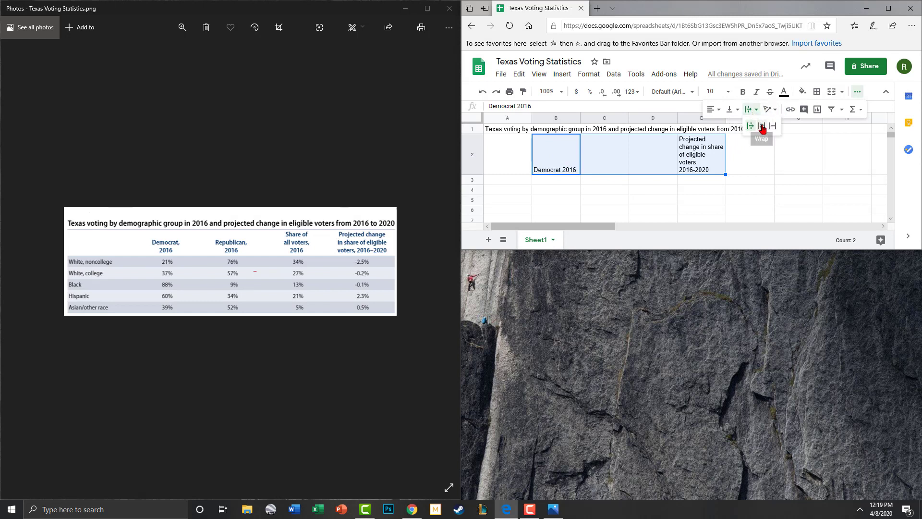
{"action": "left_click", "coordinate": [762, 125]}
{"action": "left_click", "coordinate": [721, 168]}
{"action": "left_click", "coordinate": [609, 164]}
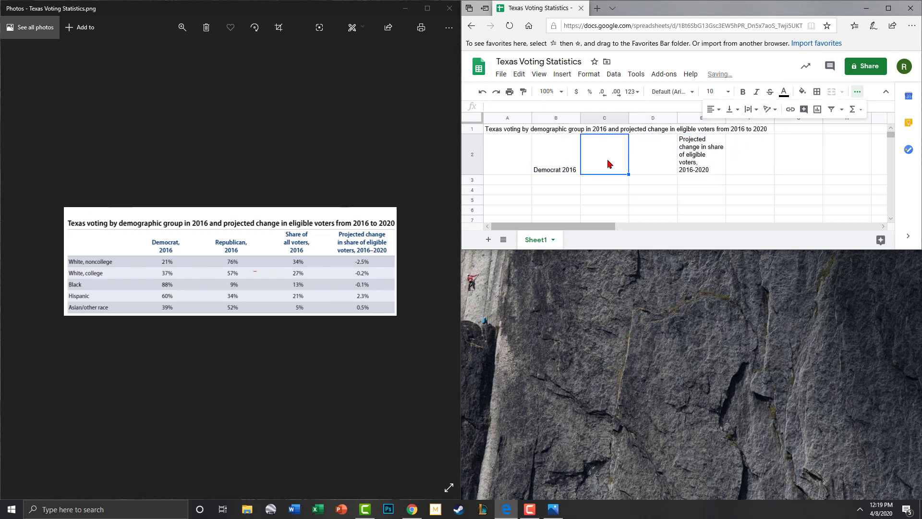
Step: Enter 'Republican, 2016' in C2 and correct B2 to 'Democrat, 2016'
{"action": "type", "text": "Re"}
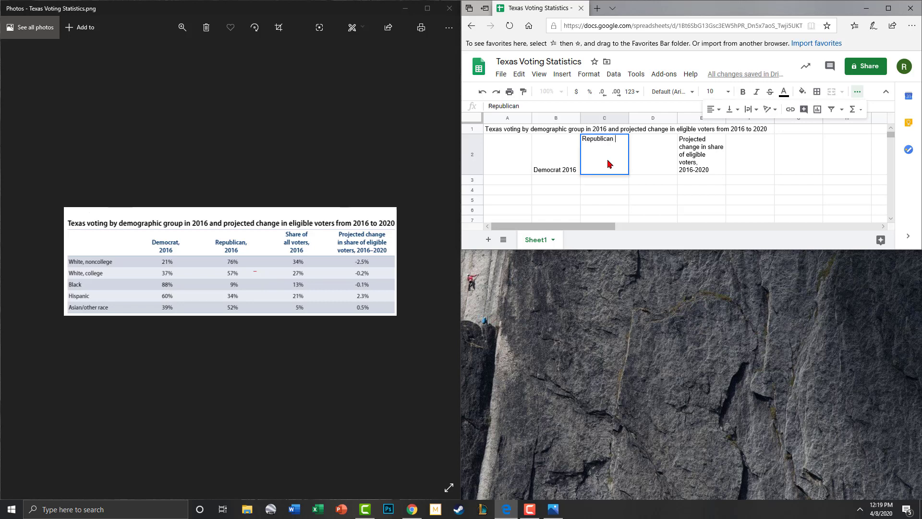
{"action": "type", "text": "publican, 2016"}
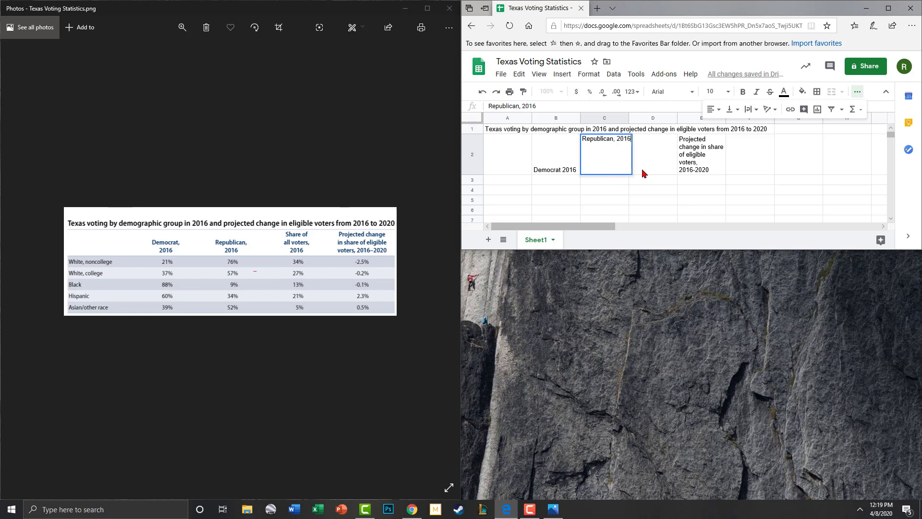
{"action": "left_click", "coordinate": [656, 168]}
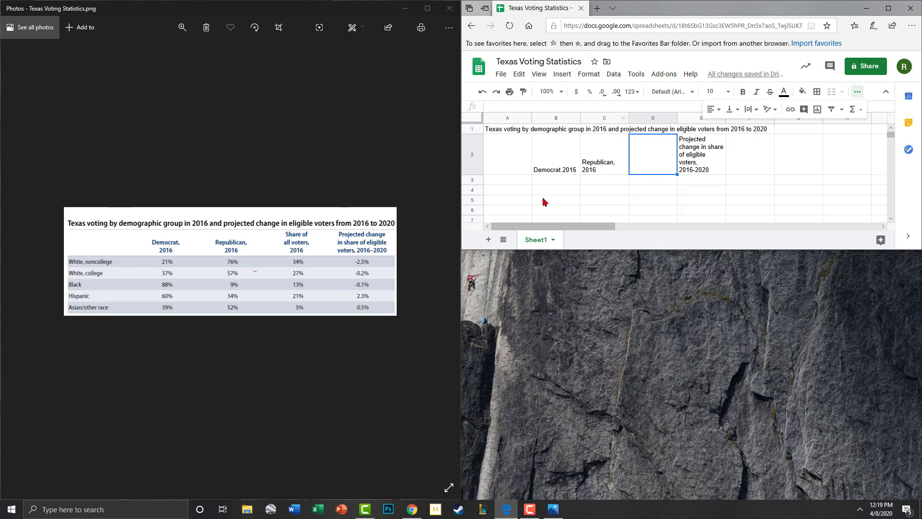
{"action": "left_click", "coordinate": [553, 174]}
{"action": "double_click", "coordinate": [562, 173]}
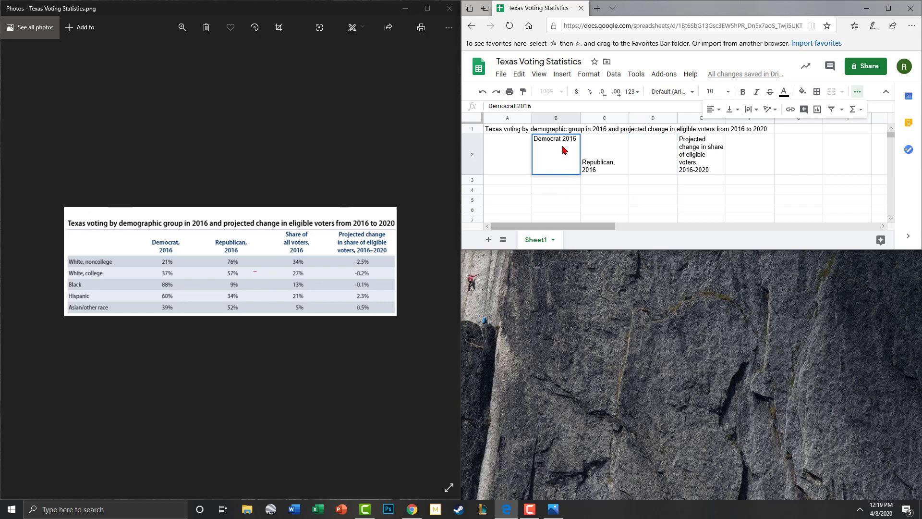
{"action": "type", "text": ","}
{"action": "left_click", "coordinate": [623, 180]}
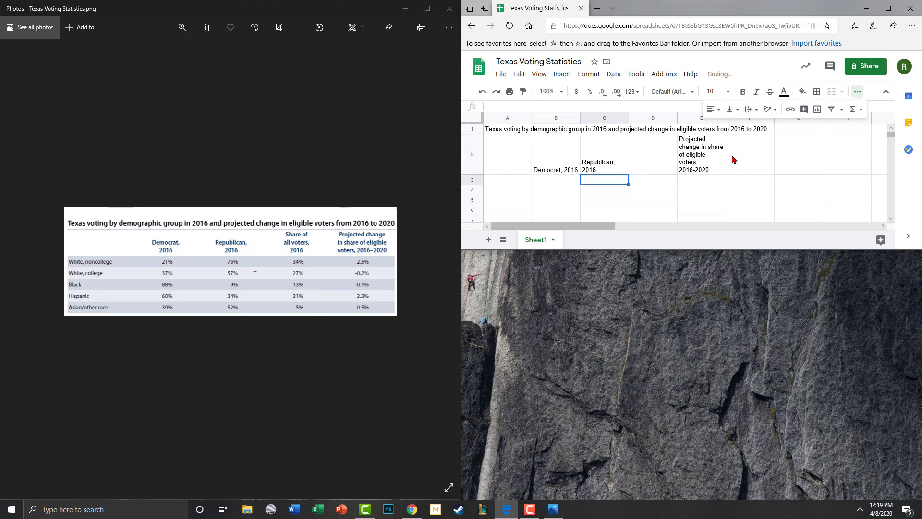
Step: Enter 'Share of all voters, 2016' in D2
{"action": "left_click", "coordinate": [657, 155]}
{"action": "type", "text": "Share of all voters,"}
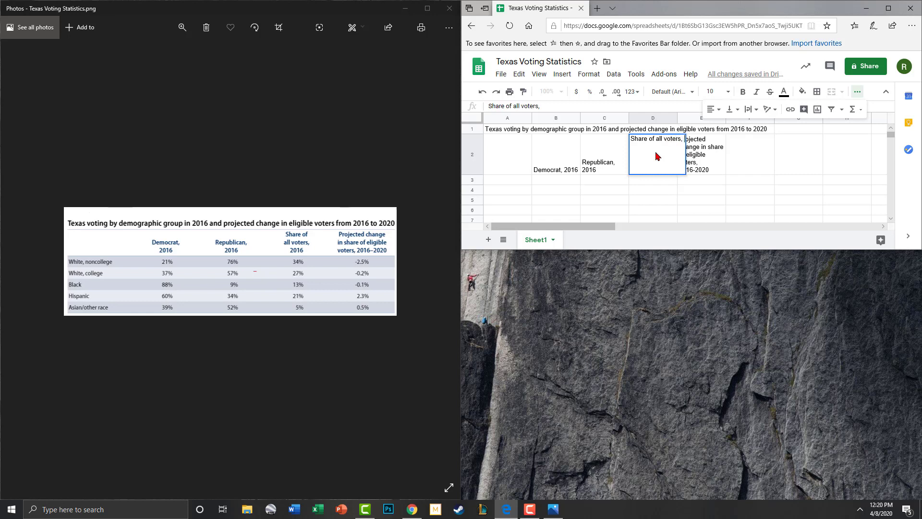
{"action": "type", "text": " 2016"}
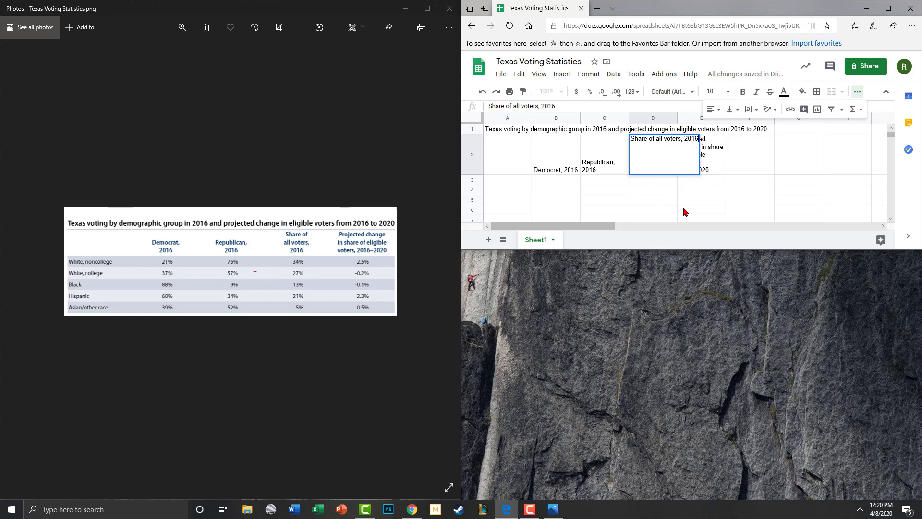
{"action": "left_click", "coordinate": [688, 209]}
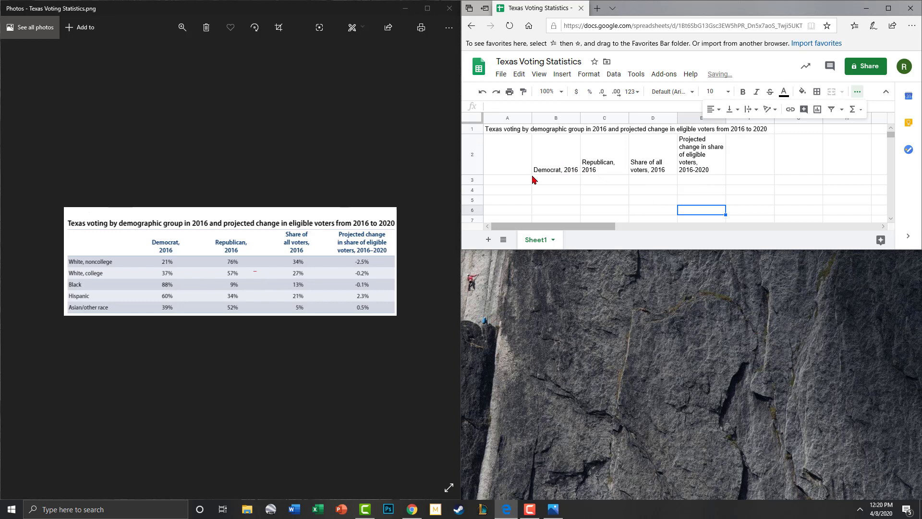
{"action": "left_click", "coordinate": [500, 186]}
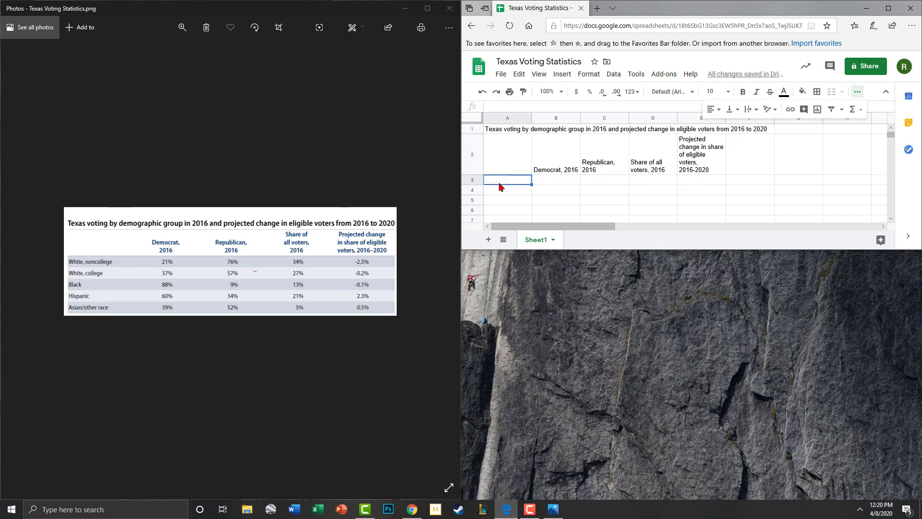
Step: Widen column A by dragging its right border
{"action": "scroll", "coordinate": [503, 182], "scroll_direction": "down", "scroll_amount": 1}
{"action": "scroll", "coordinate": [506, 172], "scroll_direction": "up", "scroll_amount": 1}
{"action": "left_click_drag", "start_coordinate": [531, 117], "coordinate": [568, 117]}
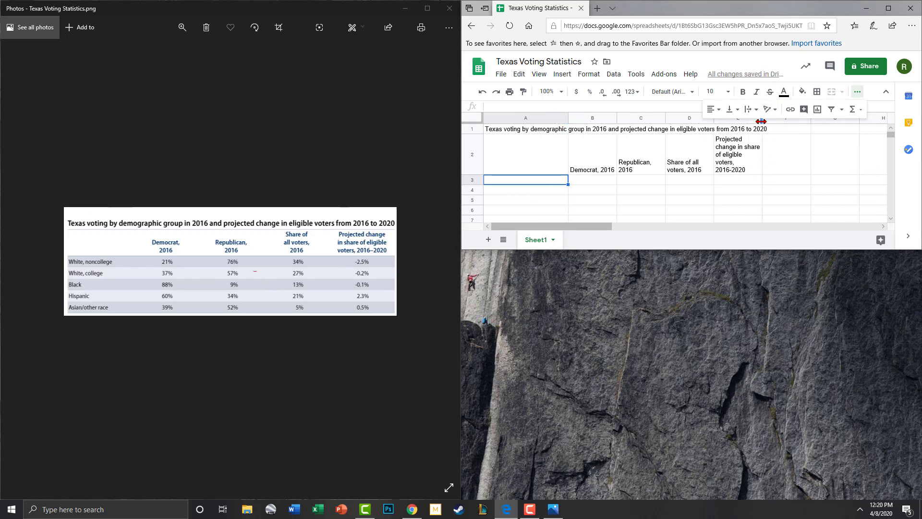
{"action": "left_click_drag", "start_coordinate": [569, 118], "coordinate": [572, 119]}
{"action": "left_click_drag", "start_coordinate": [494, 130], "coordinate": [775, 136]}
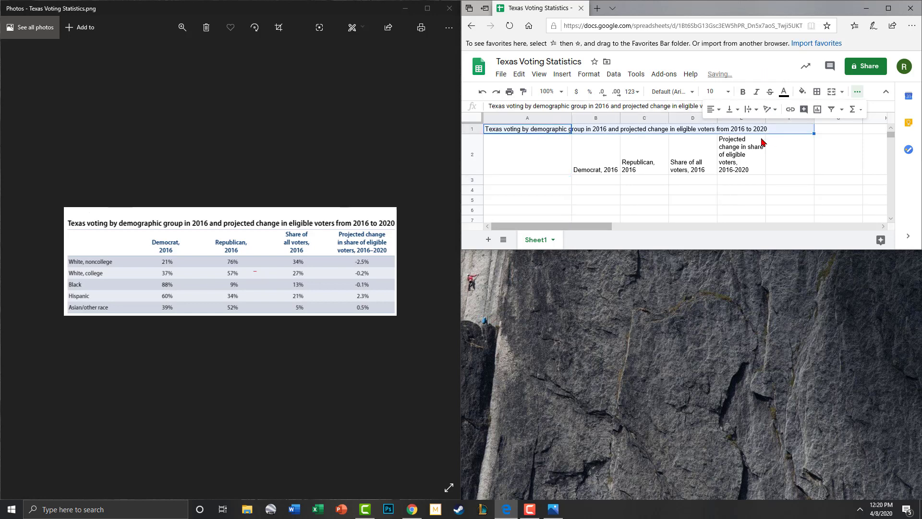
{"action": "left_click", "coordinate": [795, 156]}
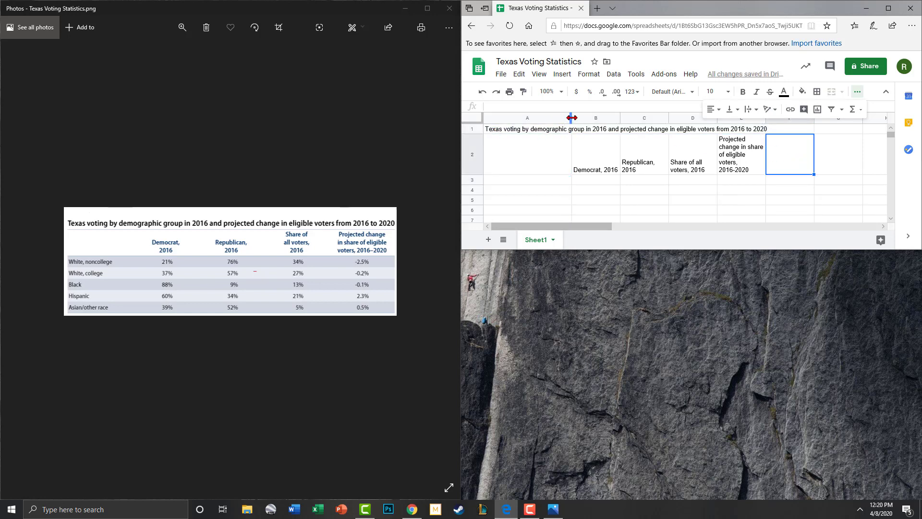
{"action": "left_click_drag", "start_coordinate": [571, 118], "coordinate": [574, 118]}
Step: Merge the title cells A1 through E1
{"action": "left_click", "coordinate": [641, 163]}
{"action": "left_click", "coordinate": [509, 128]}
{"action": "left_click", "coordinate": [763, 126], "text": "shift"}
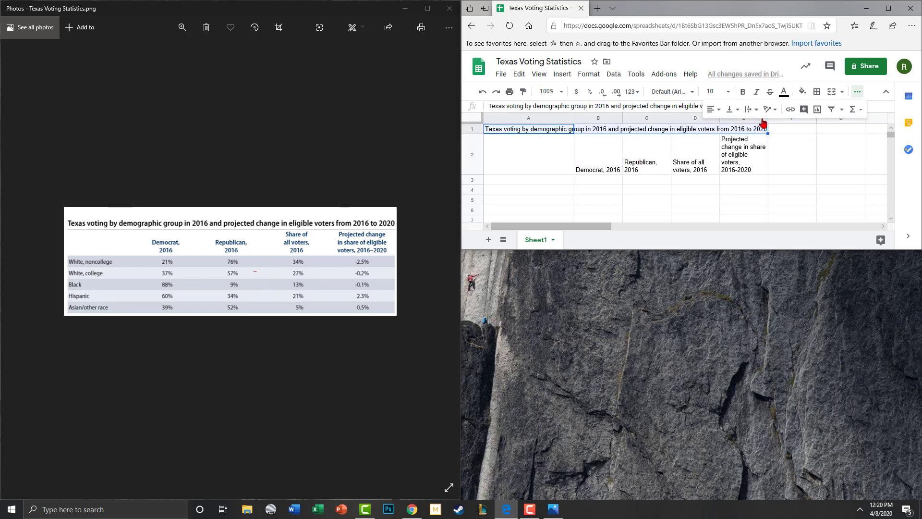
{"action": "left_click", "coordinate": [831, 91]}
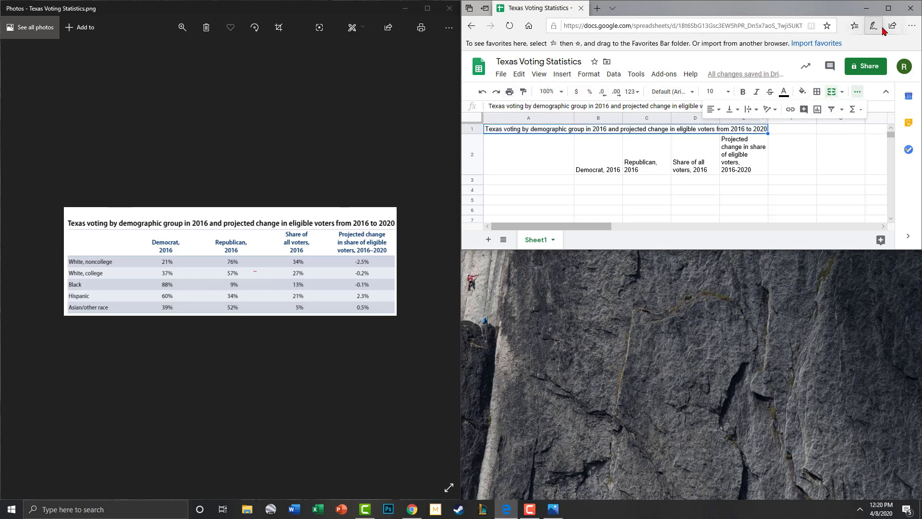
Step: Maximize the window and make the A1 title bold and horizontally centred
{"action": "left_click", "coordinate": [889, 8]}
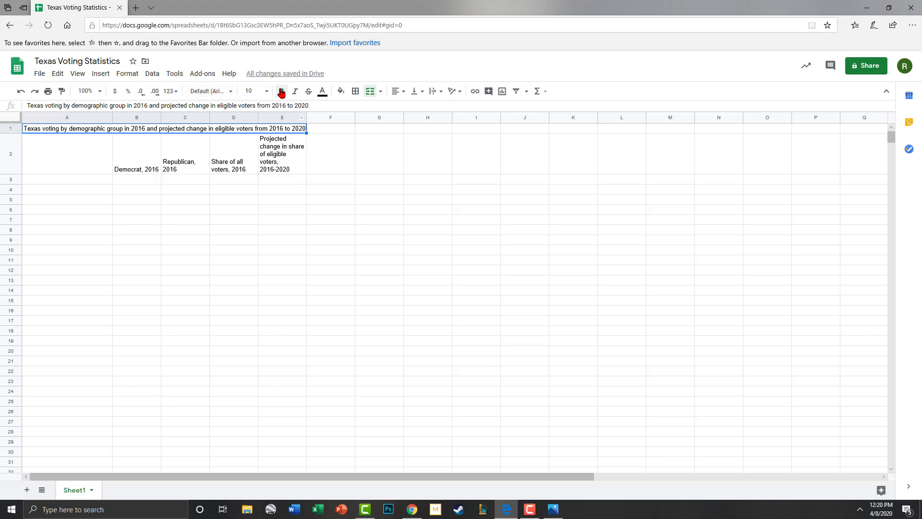
{"action": "left_click", "coordinate": [280, 92]}
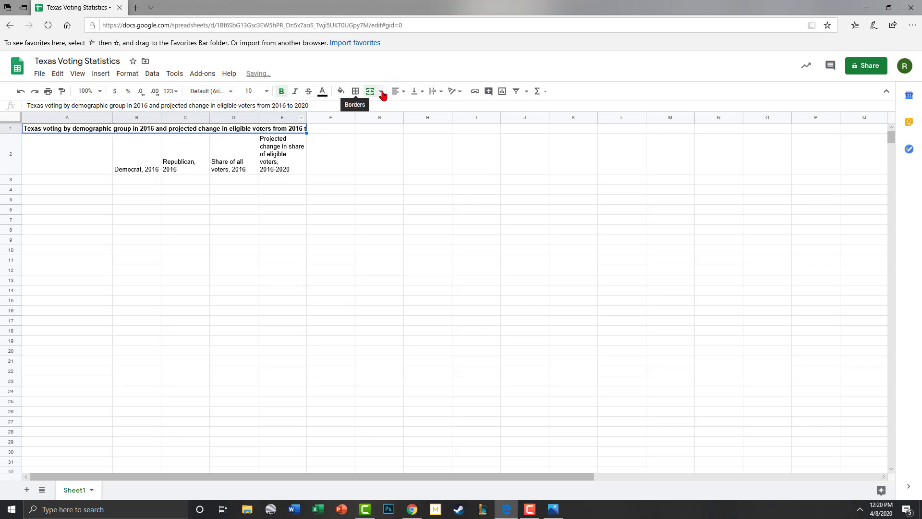
{"action": "left_click", "coordinate": [403, 94]}
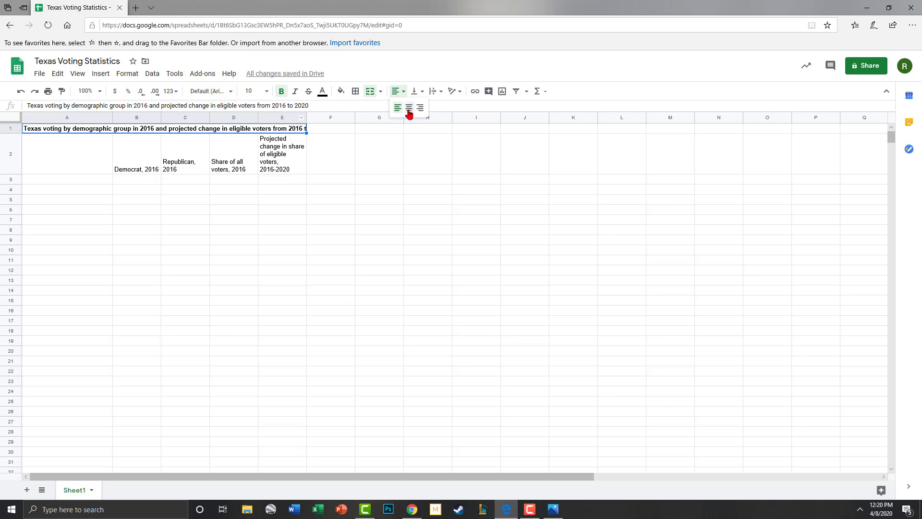
{"action": "left_click", "coordinate": [409, 109]}
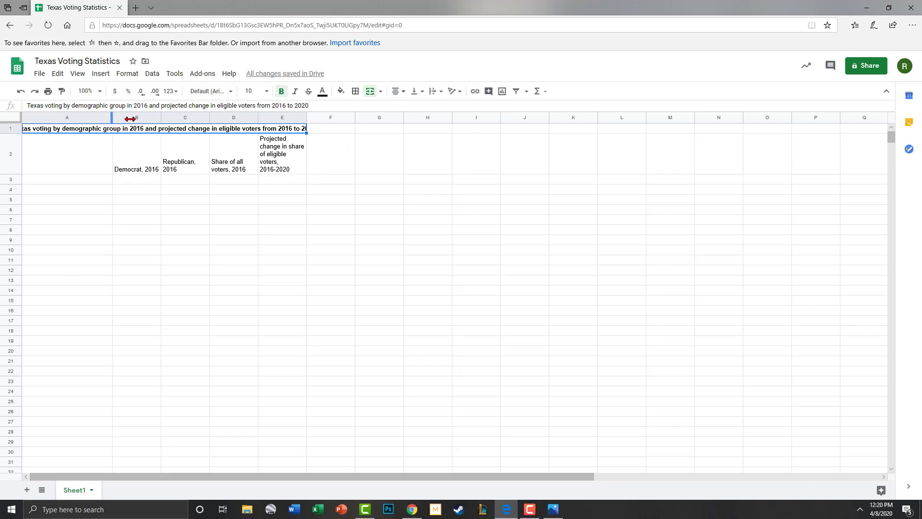
Step: Widen column A and narrow column B so 'Democrat, 2016' wraps onto two lines
{"action": "left_click_drag", "start_coordinate": [129, 119], "coordinate": [130, 119]}
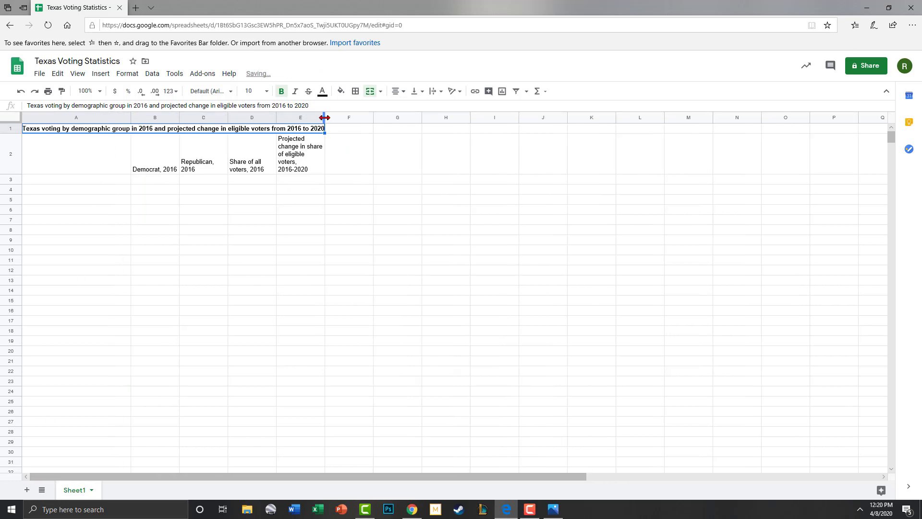
{"action": "left_click", "coordinate": [274, 234]}
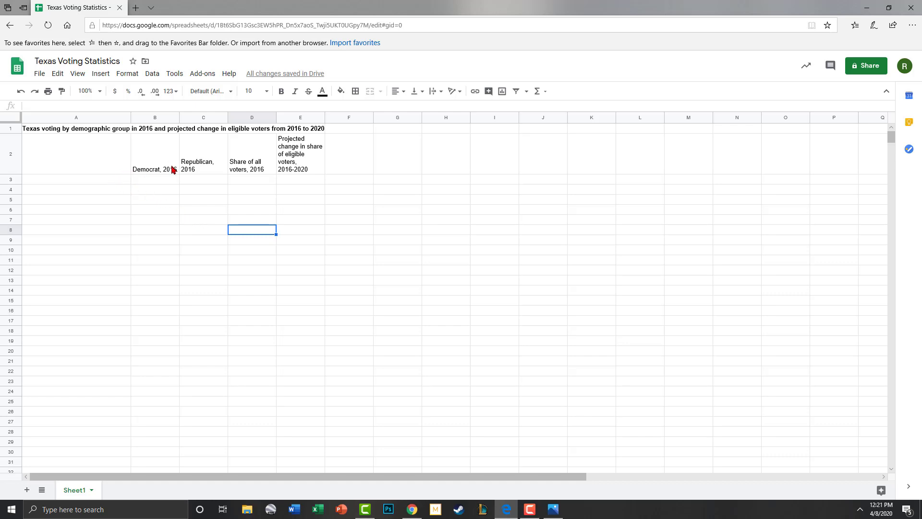
{"action": "left_click_drag", "start_coordinate": [175, 117], "coordinate": [175, 116]}
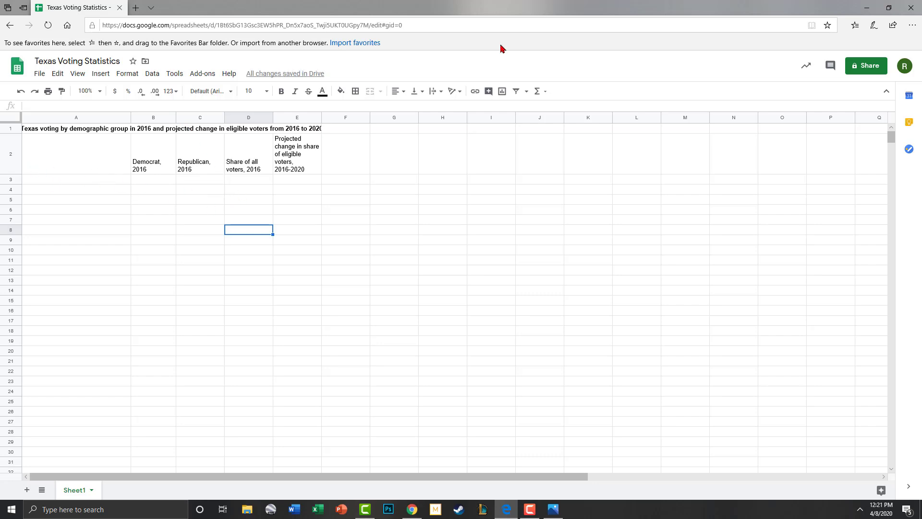
Step: Give the B2:E2 header cells blue, bold text
{"action": "left_click_drag", "start_coordinate": [710, 12], "coordinate": [921, 15]}
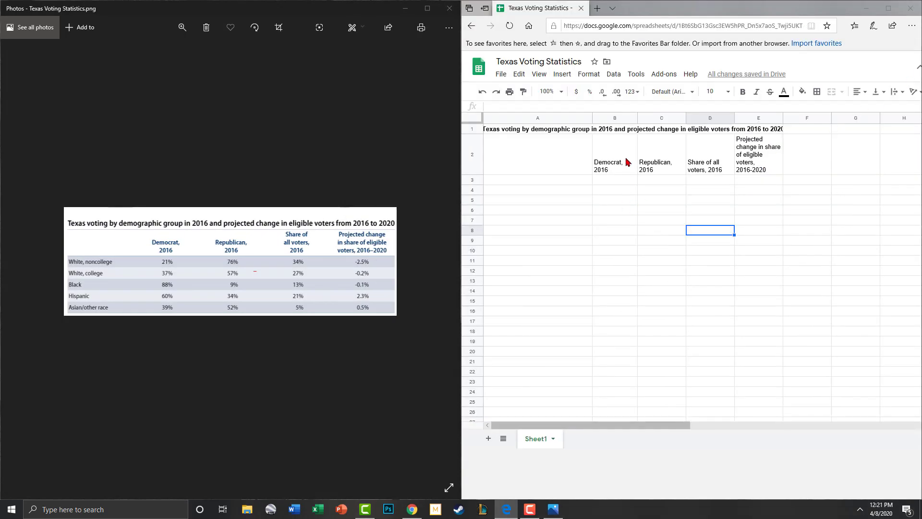
{"action": "left_click_drag", "start_coordinate": [627, 162], "coordinate": [745, 160]}
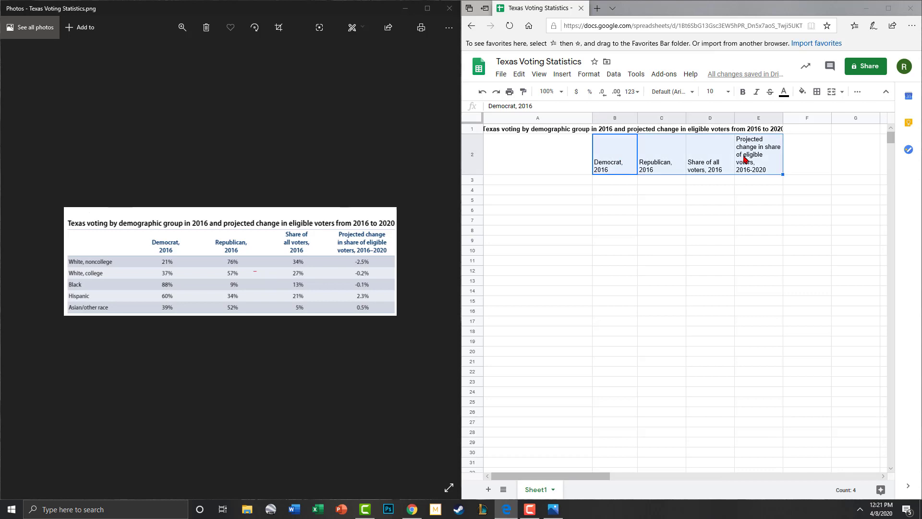
{"action": "left_click", "coordinate": [784, 91]}
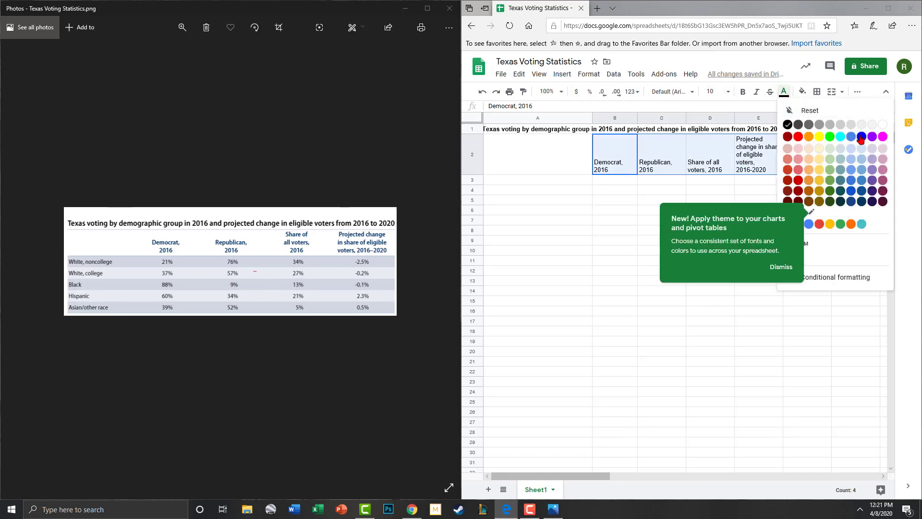
{"action": "left_click", "coordinate": [862, 138]}
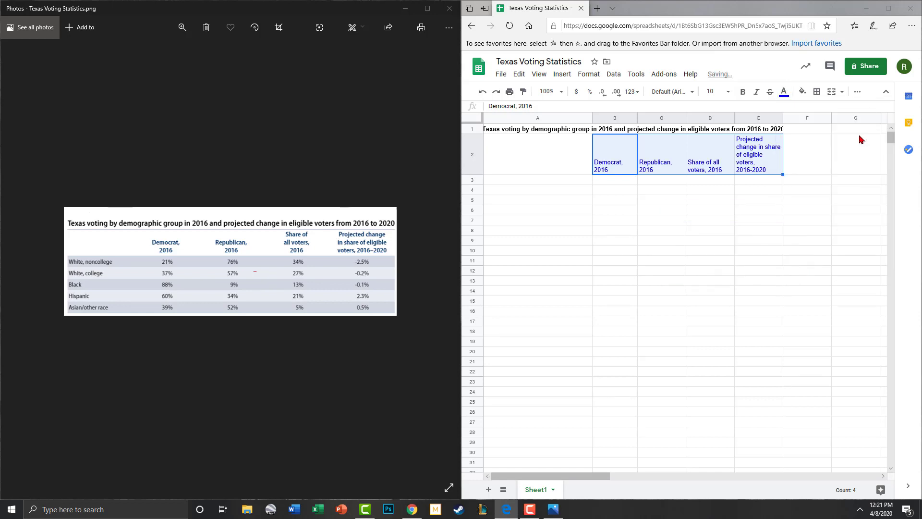
{"action": "left_click", "coordinate": [656, 251]}
{"action": "left_click_drag", "start_coordinate": [622, 157], "coordinate": [778, 147]}
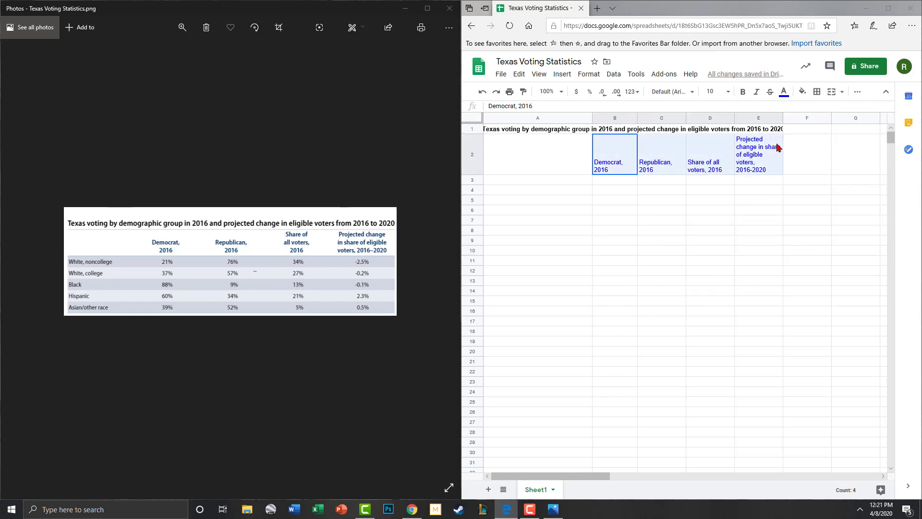
{"action": "left_click", "coordinate": [742, 91]}
{"action": "left_click", "coordinate": [726, 214]}
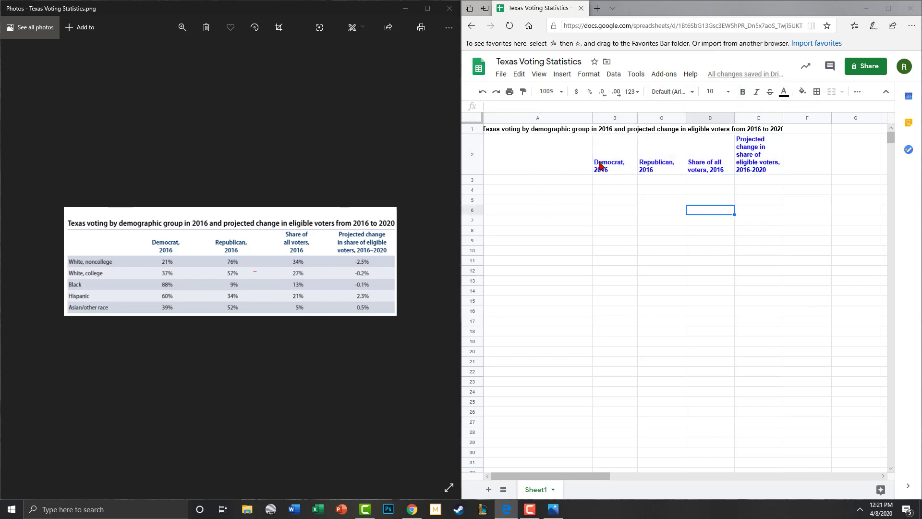
Step: Reapply a blue text colour to headers B2 through E2
{"action": "left_click_drag", "start_coordinate": [601, 166], "coordinate": [587, 162]}
{"action": "left_click", "coordinate": [760, 164]}
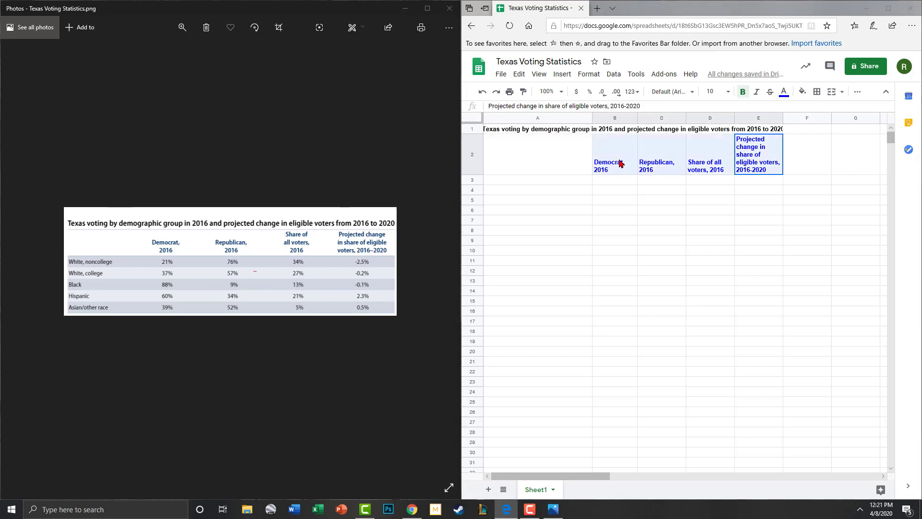
{"action": "left_click", "coordinate": [620, 163], "text": "shift"}
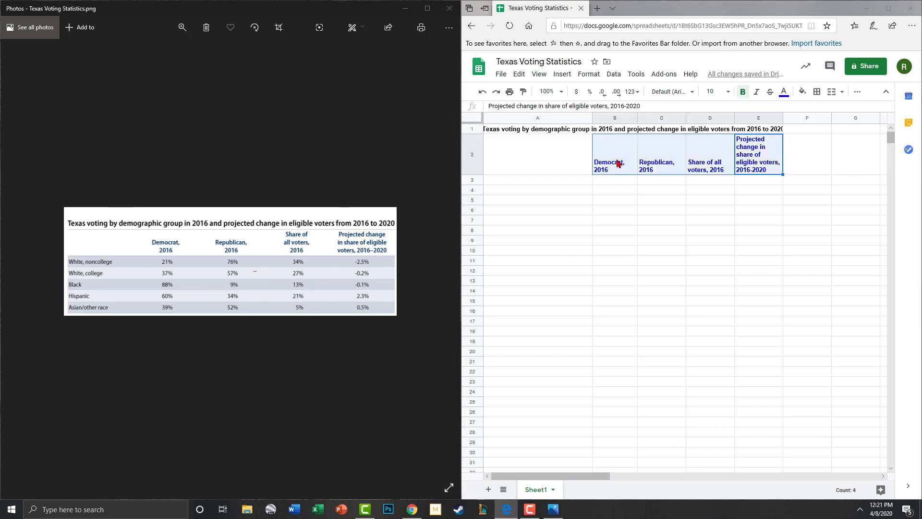
{"action": "left_click", "coordinate": [785, 92]}
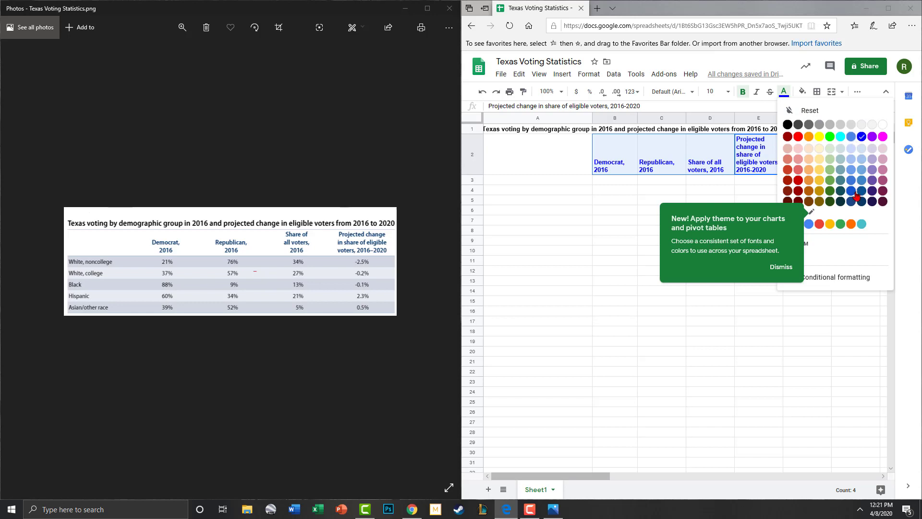
{"action": "left_click", "coordinate": [815, 195]}
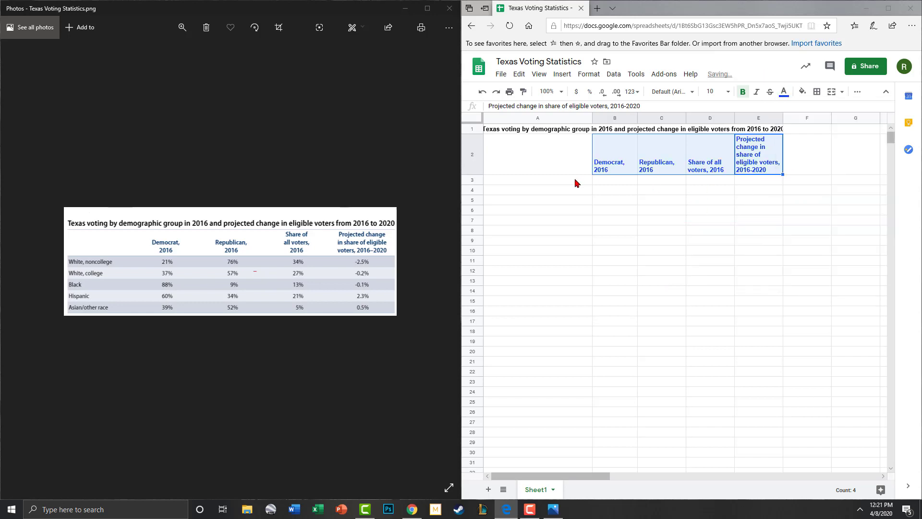
{"action": "left_click", "coordinate": [575, 192]}
Step: Enter the row labels 'White, noncollege' in A3 and 'White, college' in A4
{"action": "left_click", "coordinate": [538, 173]}
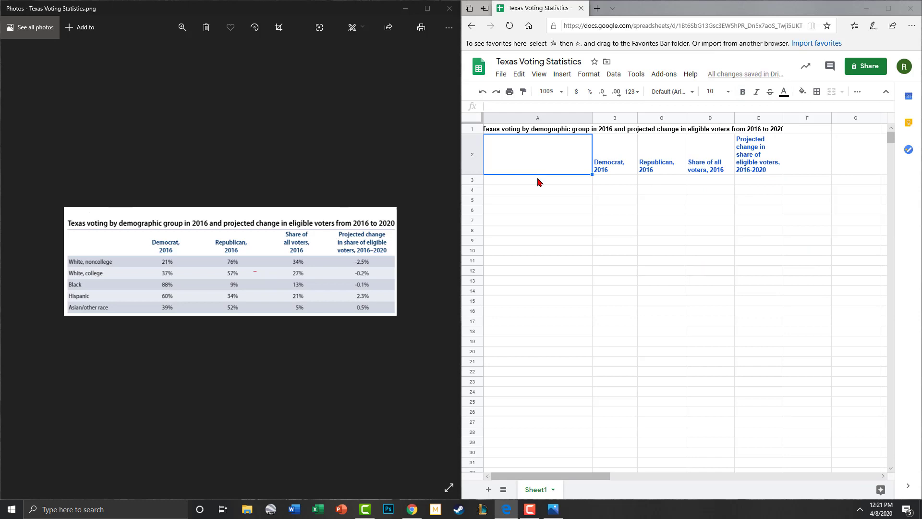
{"action": "left_click", "coordinate": [538, 180]}
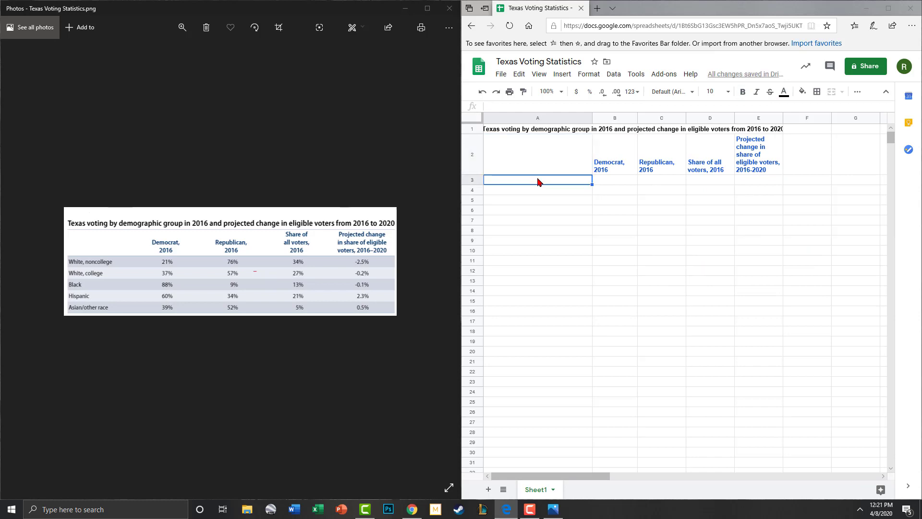
{"action": "type", "text": "White,"}
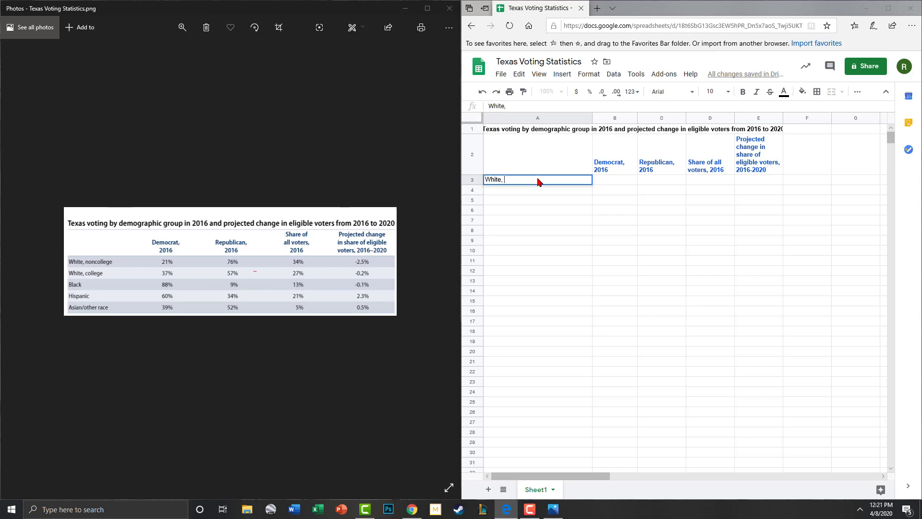
{"action": "type", "text": " noncollege"}
{"action": "key", "text": "Return"}
{"action": "type", "text": "Whte, college"}
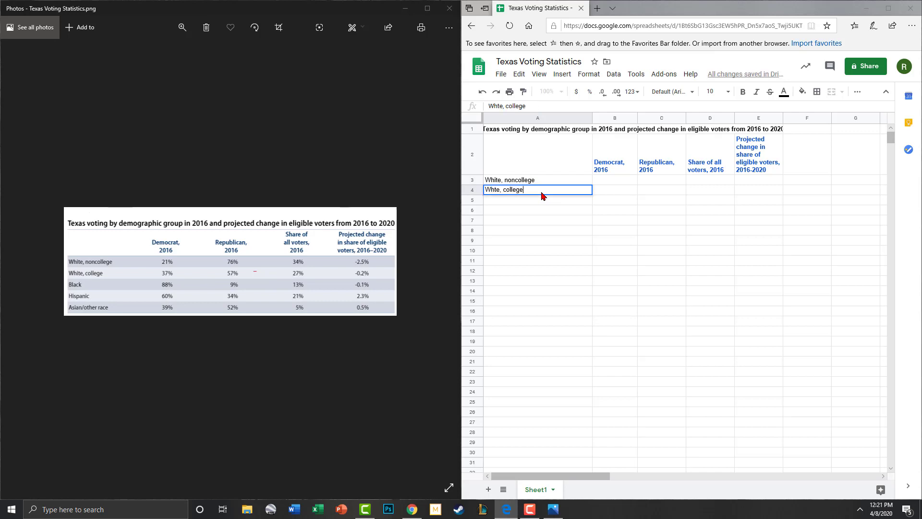
{"action": "left_click", "coordinate": [605, 253]}
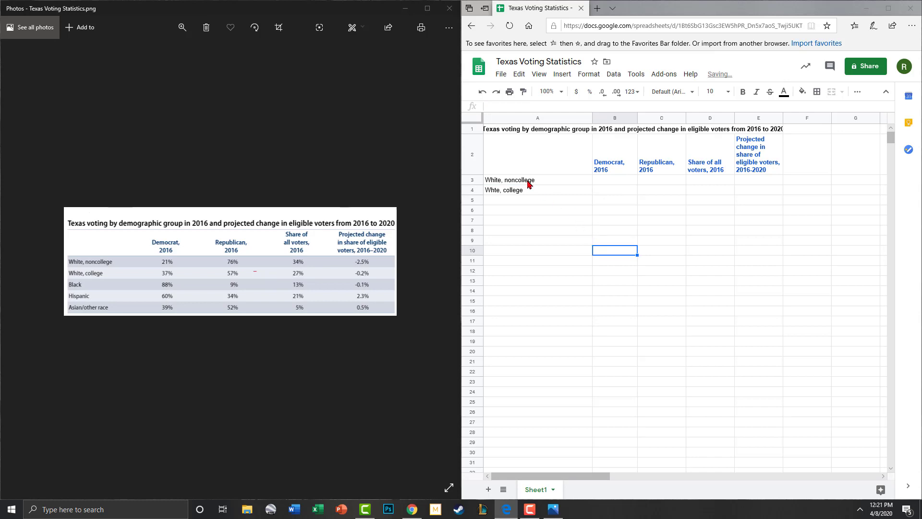
Step: Enter 21% in cell B3
{"action": "left_click", "coordinate": [612, 181]}
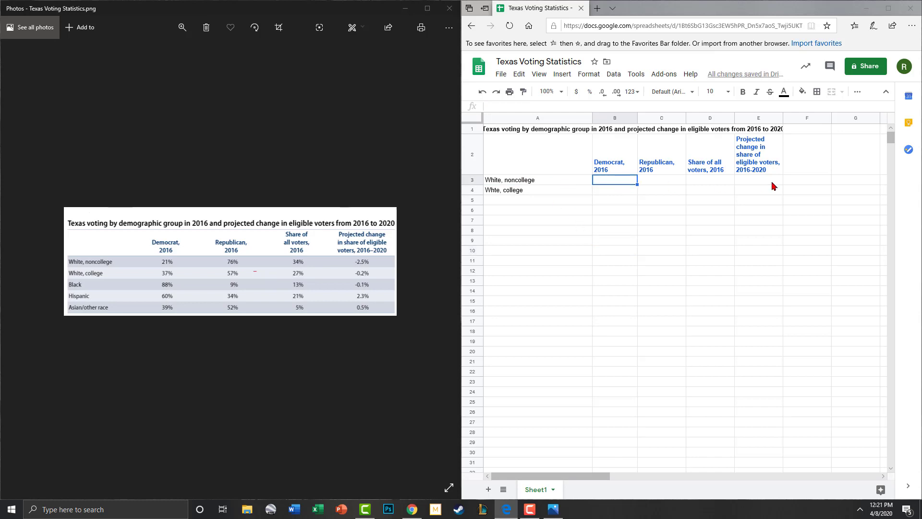
{"action": "type", "text": "21"}
{"action": "left_click", "coordinate": [772, 199]}
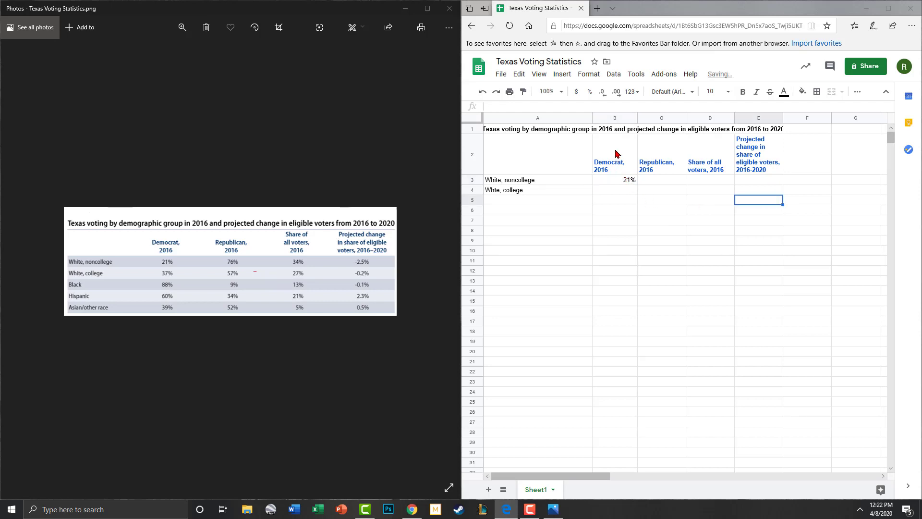
Step: Center-align the headers and values in range B2:E14
{"action": "mouse_move", "coordinate": [616, 154]}
{"action": "left_mouse_down"}
{"action": "mouse_move", "coordinate": [656, 233]}
{"action": "mouse_move", "coordinate": [747, 302]}
{"action": "left_mouse_up"}
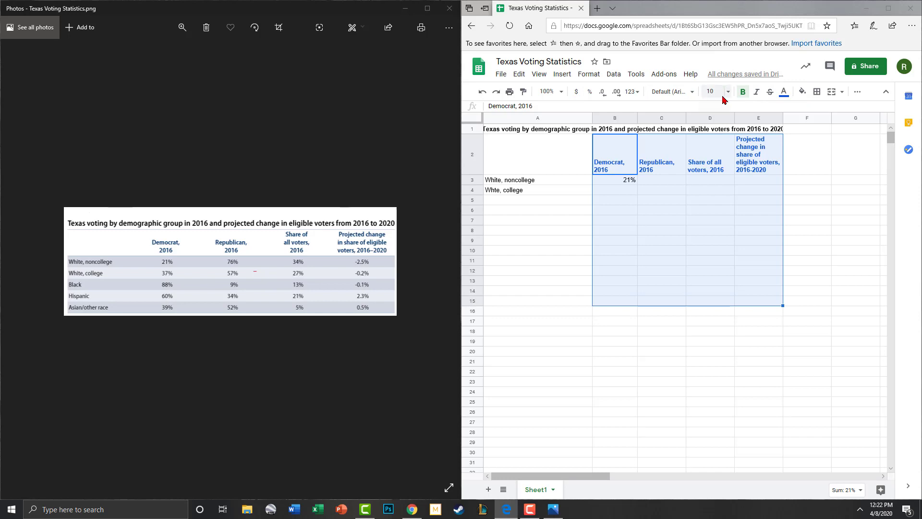
{"action": "left_click", "coordinate": [858, 92]}
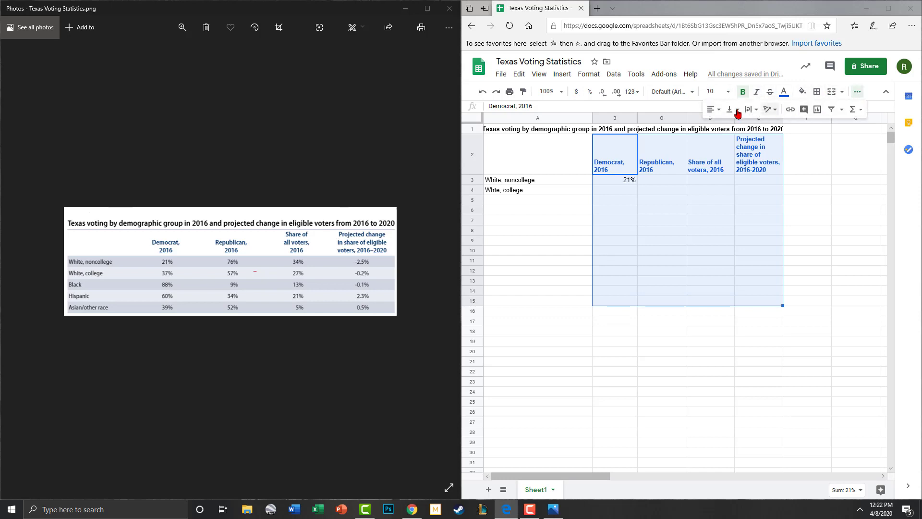
{"action": "left_click", "coordinate": [713, 109]}
{"action": "left_click", "coordinate": [724, 125]}
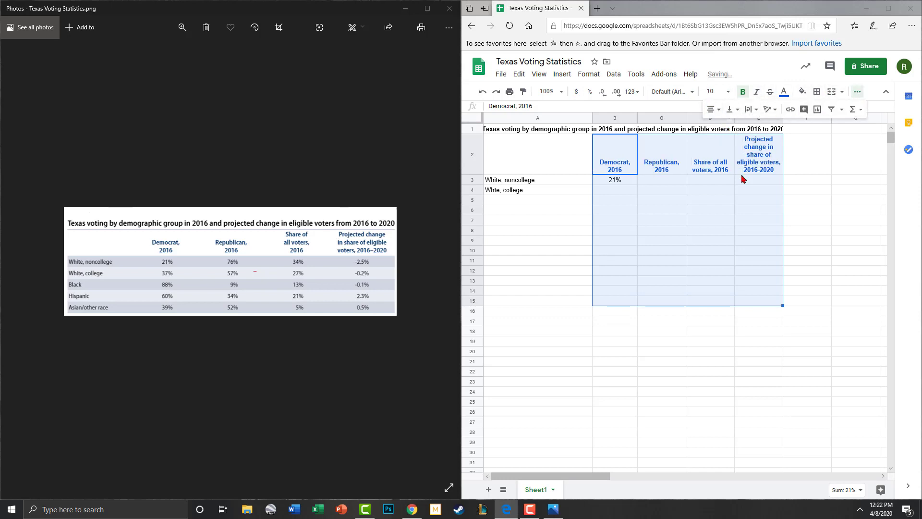
{"action": "left_click", "coordinate": [724, 222]}
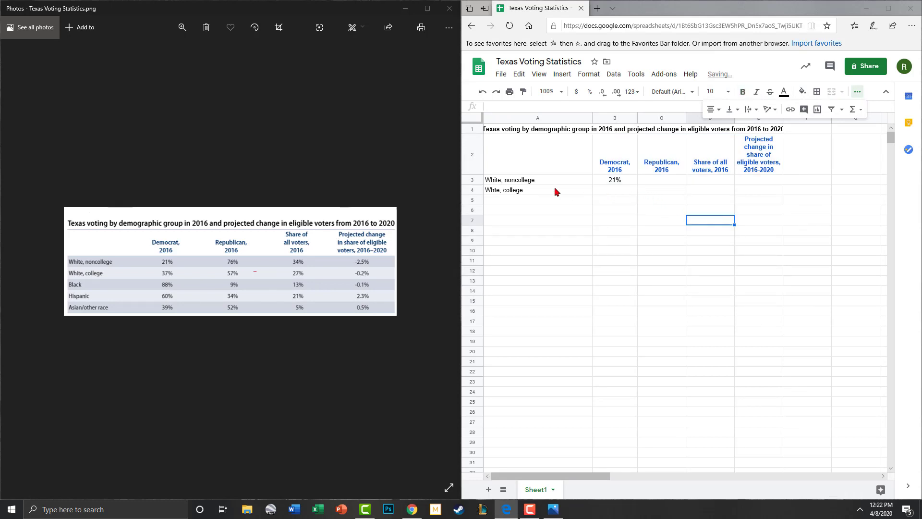
Step: Enter 37% in cell B4
{"action": "left_click", "coordinate": [620, 192]}
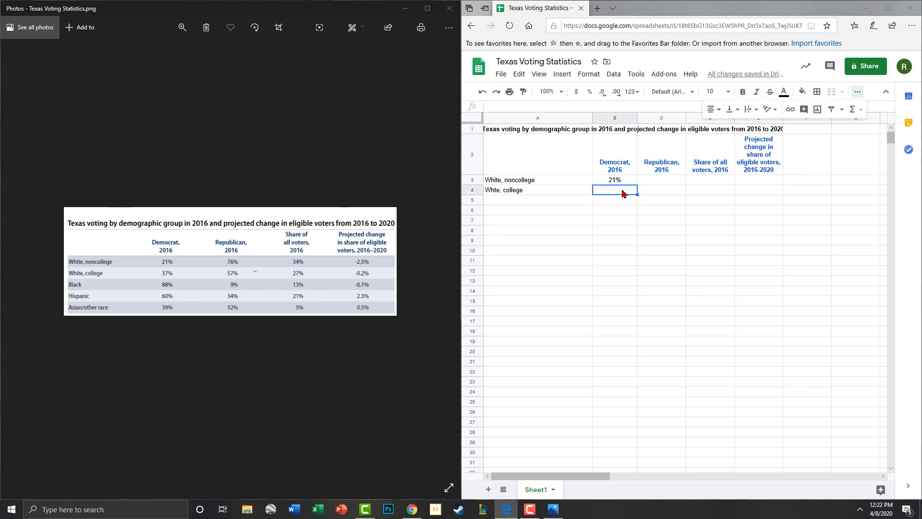
{"action": "type", "text": "37"}
{"action": "left_click", "coordinate": [848, 282]}
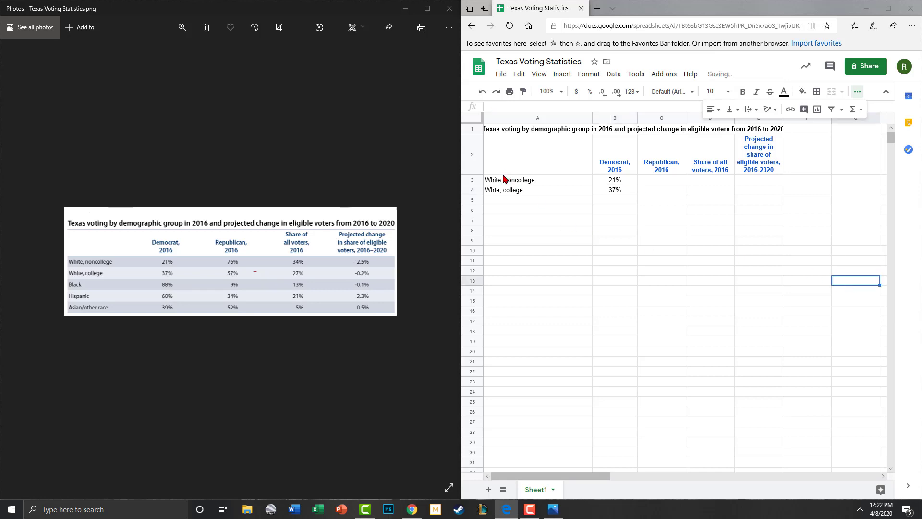
Step: Shade row 3 from A to E with a dark grey fill
{"action": "left_click_drag", "start_coordinate": [512, 182], "coordinate": [753, 182]}
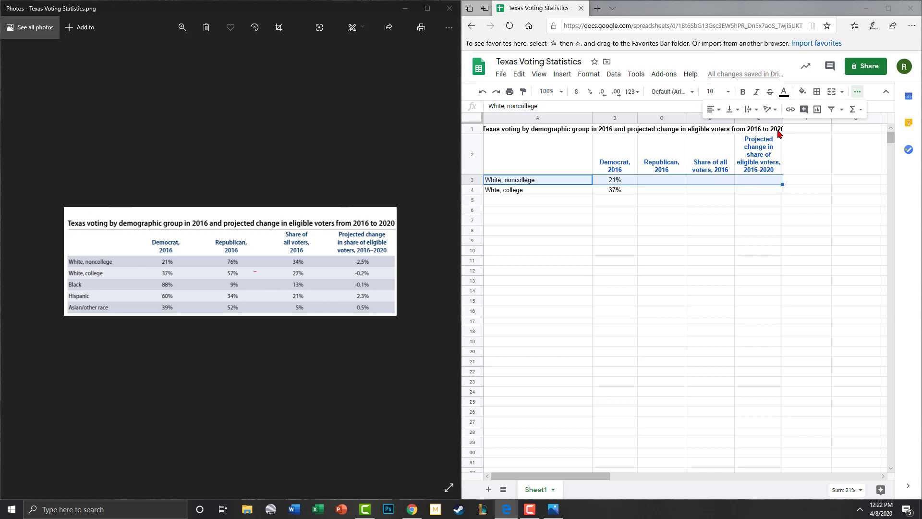
{"action": "left_click", "coordinate": [802, 92]}
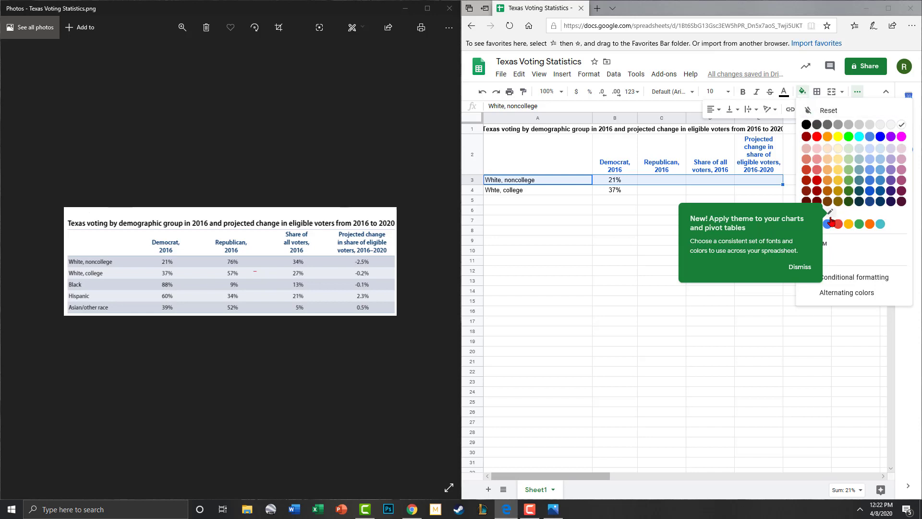
{"action": "left_click", "coordinate": [801, 267]}
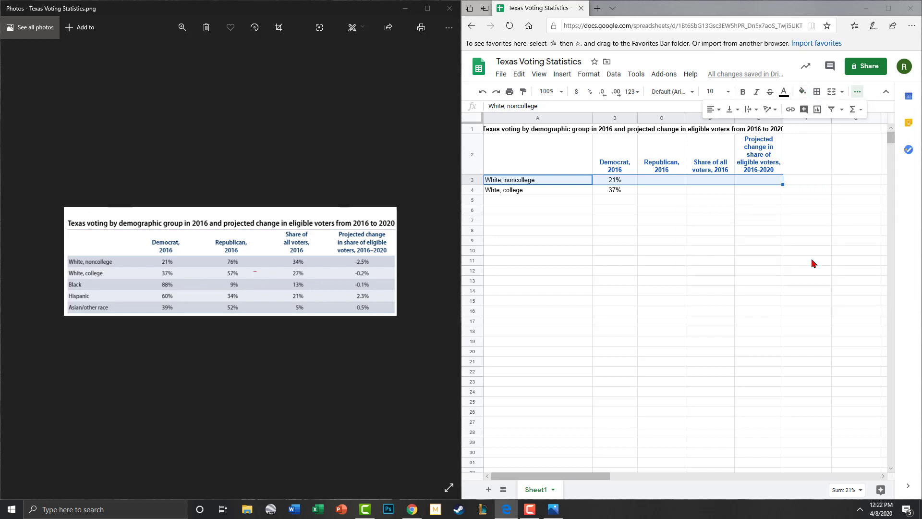
{"action": "left_click", "coordinate": [800, 92]}
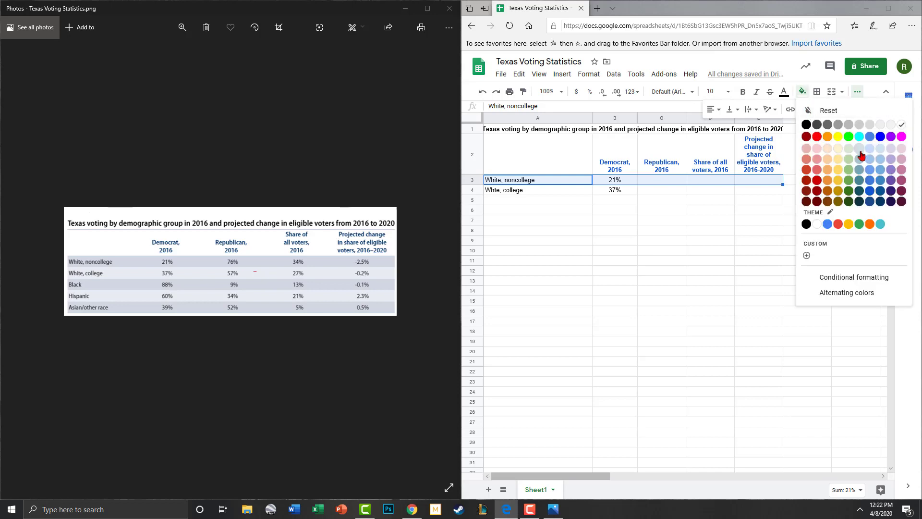
{"action": "left_click", "coordinate": [848, 124]}
Step: Give the row 4 cells a light grey fill, leaving row 5 unshaded
{"action": "left_click_drag", "start_coordinate": [574, 192], "coordinate": [749, 192]}
{"action": "left_click", "coordinate": [801, 92]}
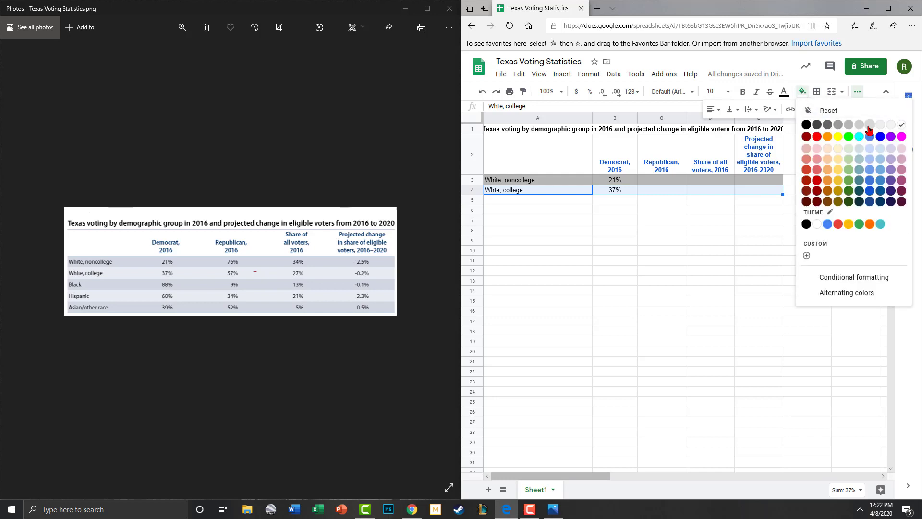
{"action": "left_click", "coordinate": [806, 153]}
{"action": "left_click", "coordinate": [654, 231]}
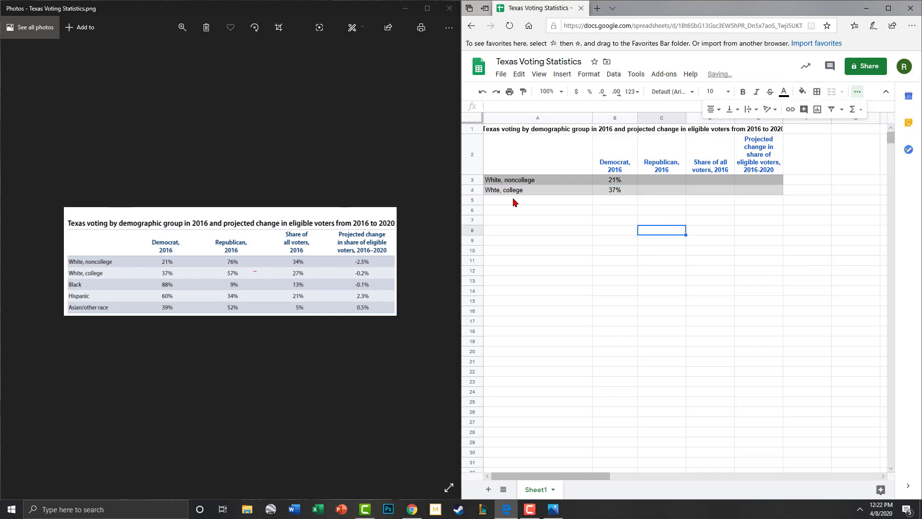
{"action": "left_click_drag", "start_coordinate": [514, 202], "coordinate": [765, 192]}
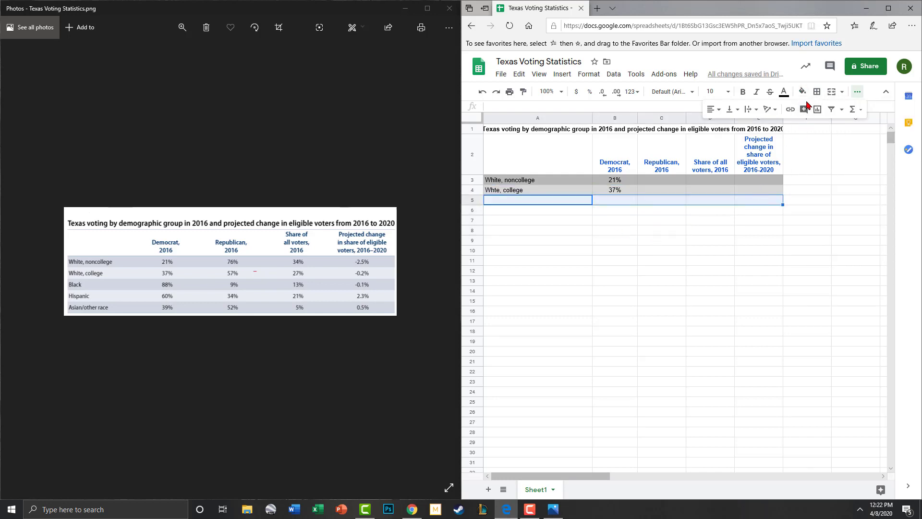
{"action": "left_click", "coordinate": [595, 262]}
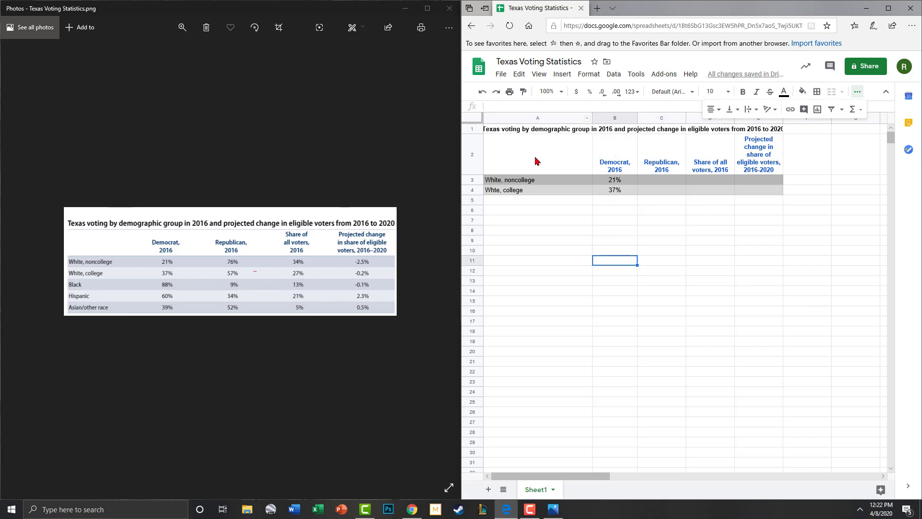
Step: Maximize the spreadsheet window and enter the contact's e-mail address in cell B8
{"action": "left_click", "coordinate": [889, 8]}
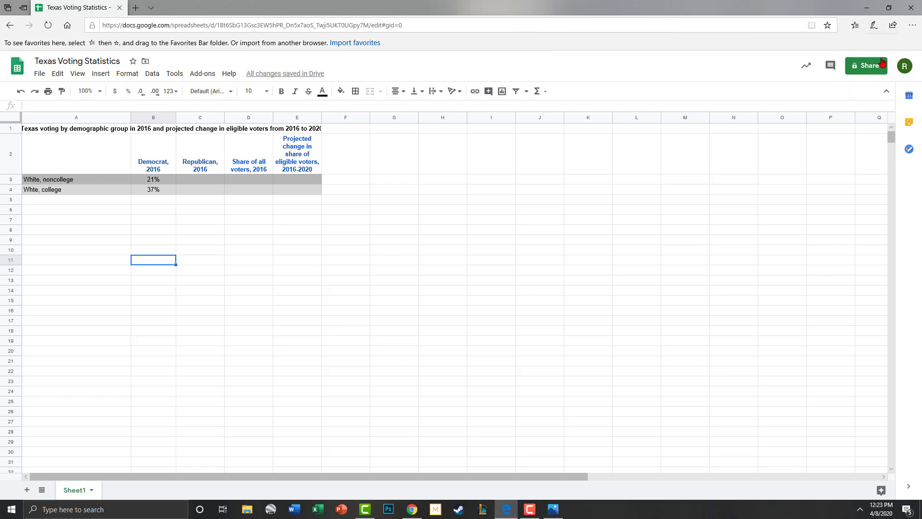
{"action": "left_click", "coordinate": [427, 162]}
{"action": "left_click", "coordinate": [163, 231]}
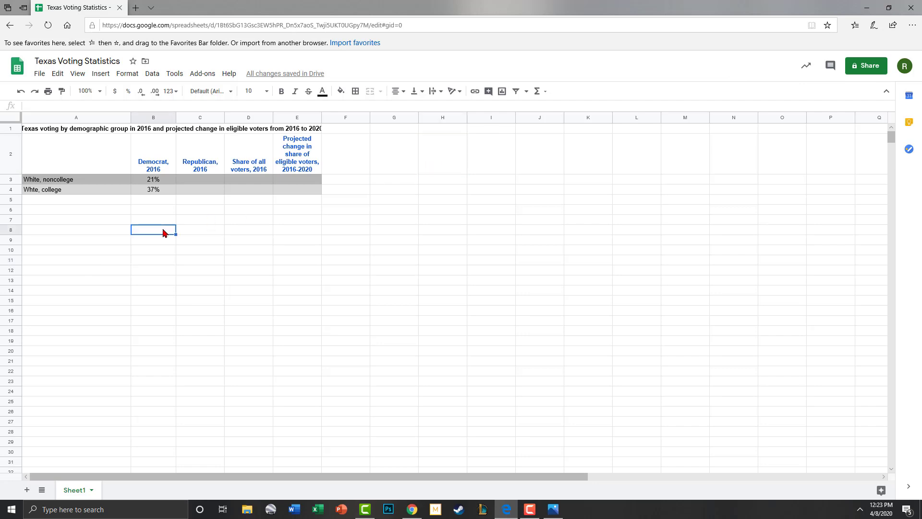
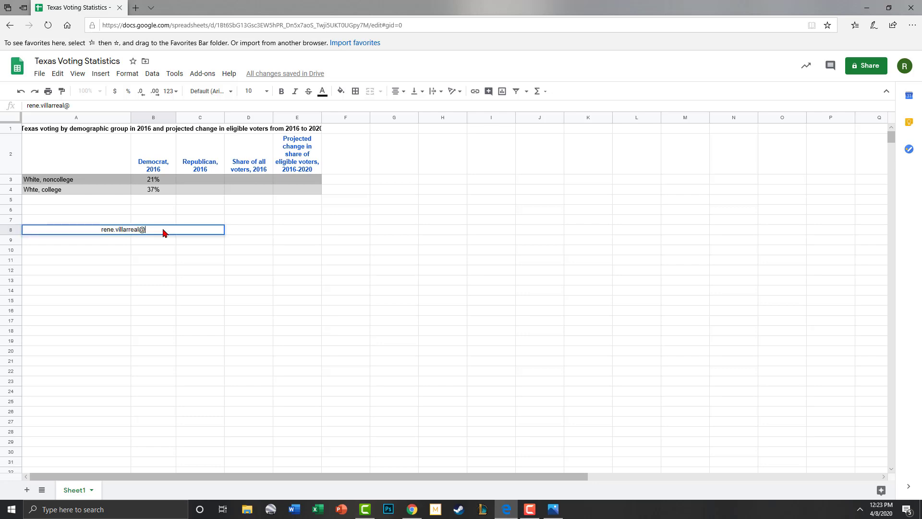
{"action": "left_click", "coordinate": [284, 225]}
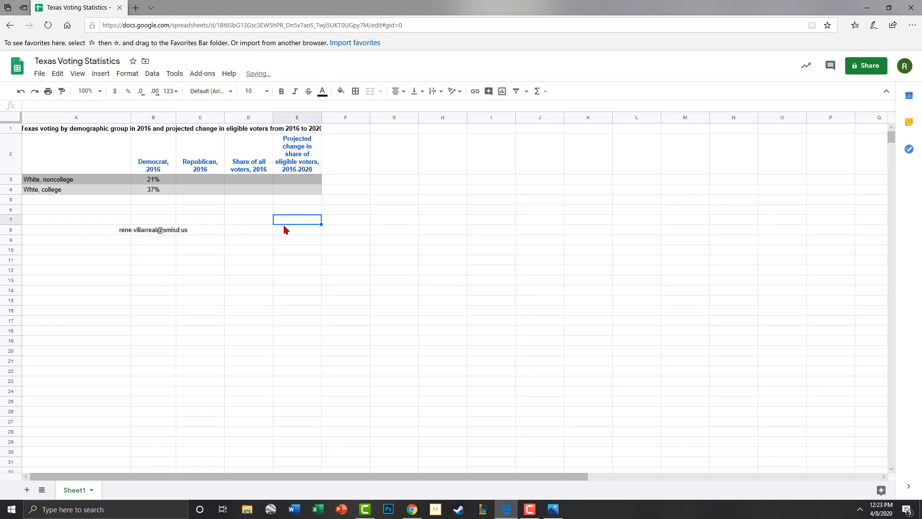